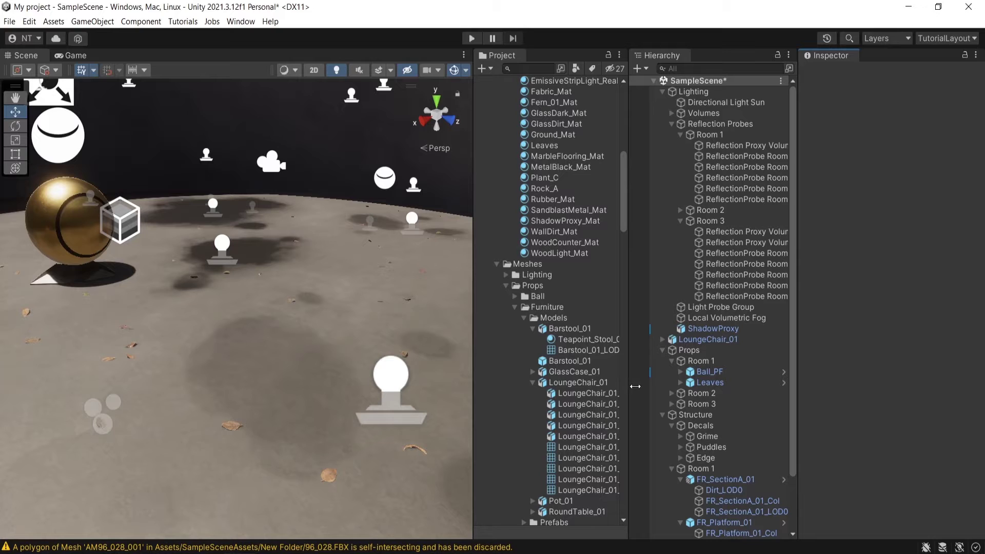
# - Place the Barstool_01 model from the Furniture Models folder on the floor of the scene and frame it
pyautogui.scroll(-10, 576, 365)
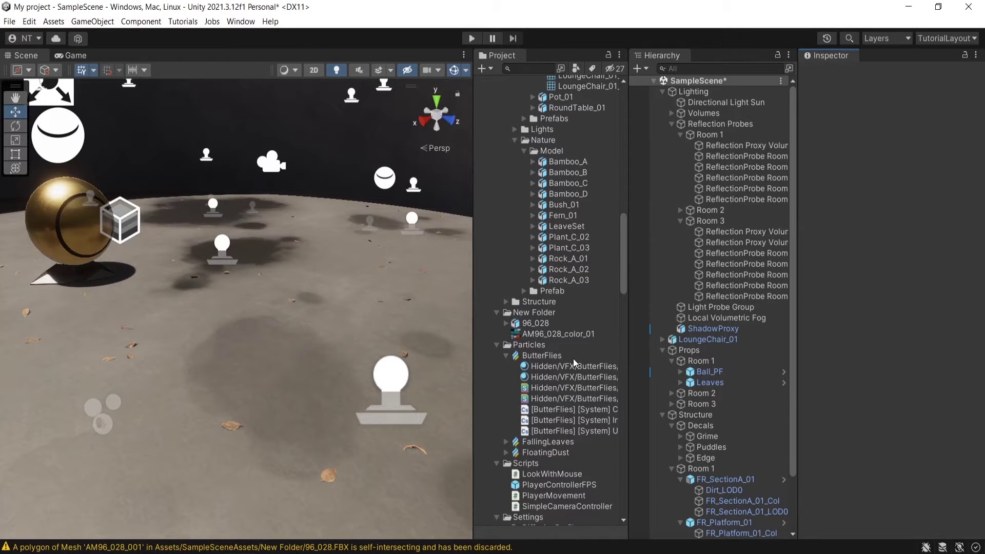
pyautogui.scroll(3, 575, 362)
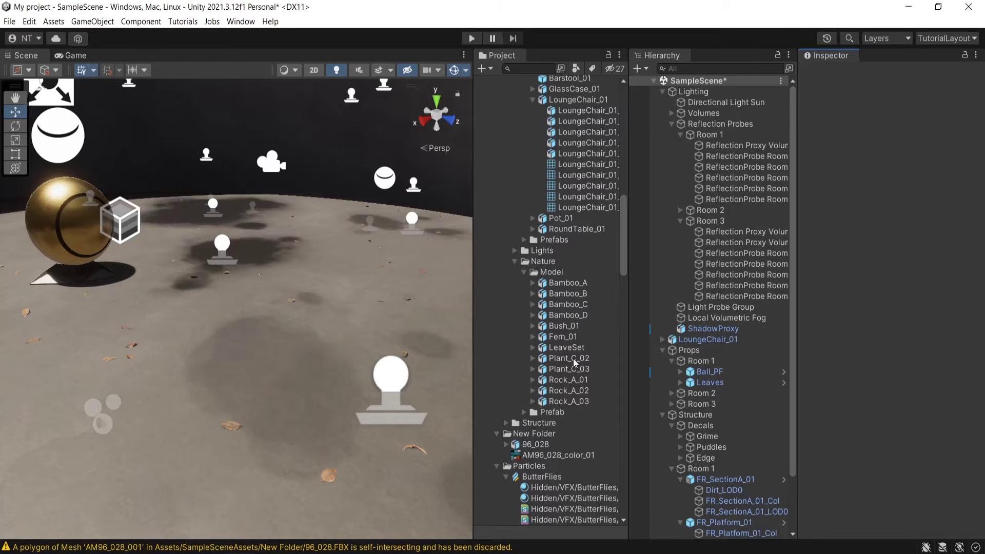
pyautogui.scroll(5, 574, 362)
pyautogui.scroll(4, 575, 362)
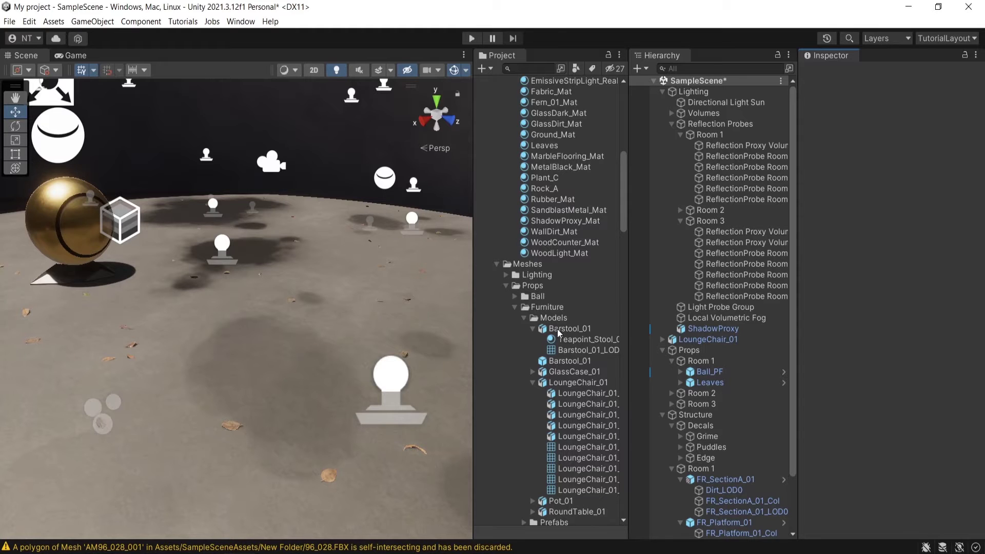
pyautogui.moveTo(559, 330); pyautogui.dragTo(272, 382)
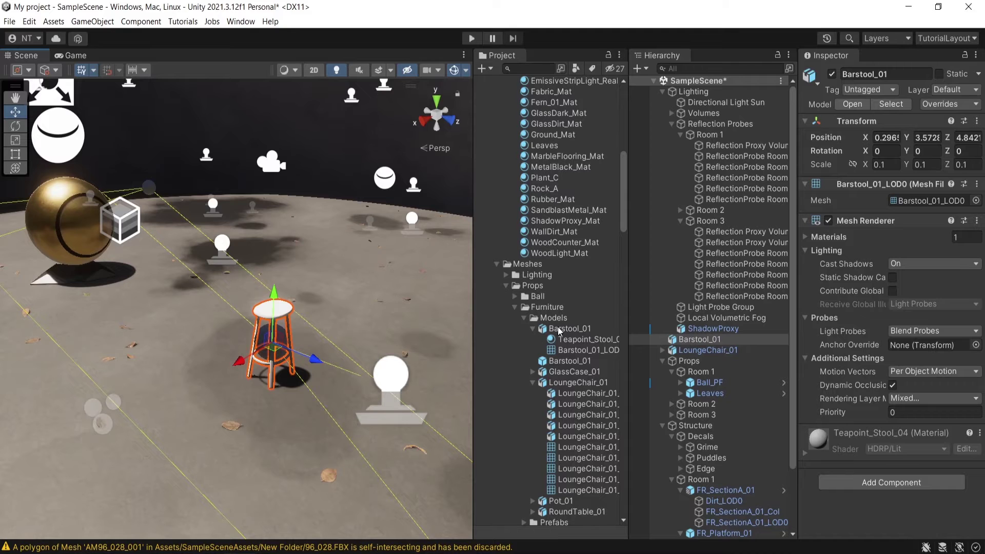
pyautogui.scroll(2, 280, 334)
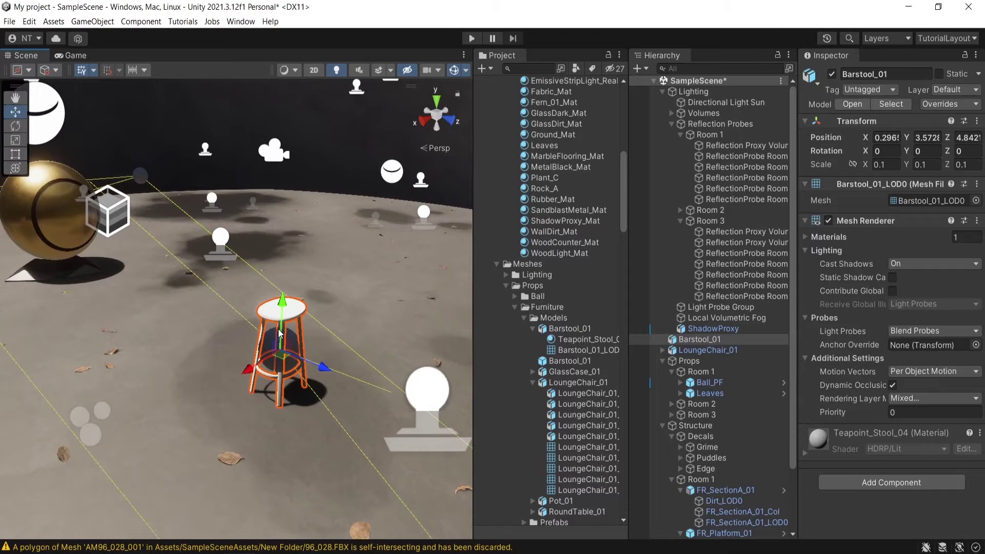
pyautogui.press('f')
pyautogui.scroll(-2, 335, 354)
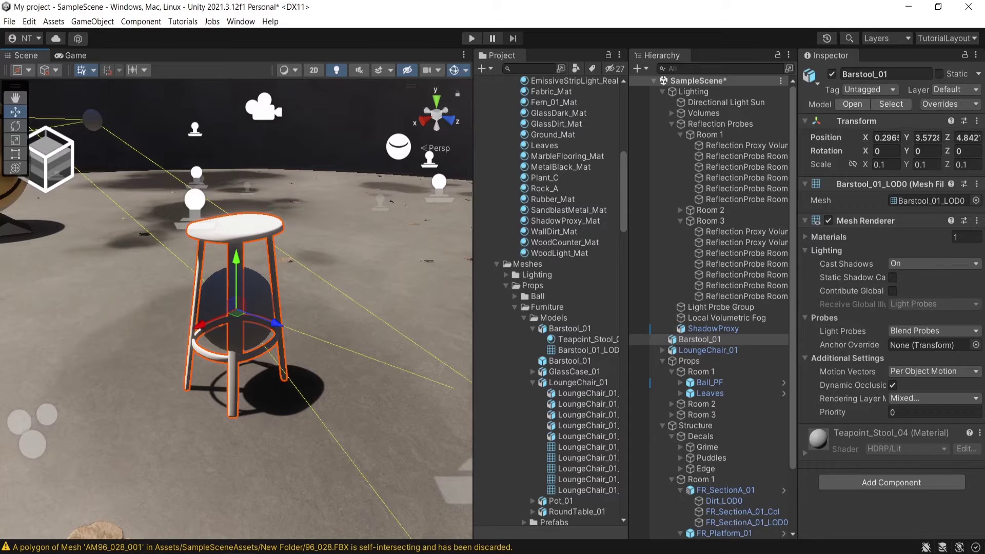
# - Switch to the Photos window with model.JPG to view the model asset icon, and return to Unity
pyautogui.moveTo(322, 552)
pyautogui.click(362, 485)
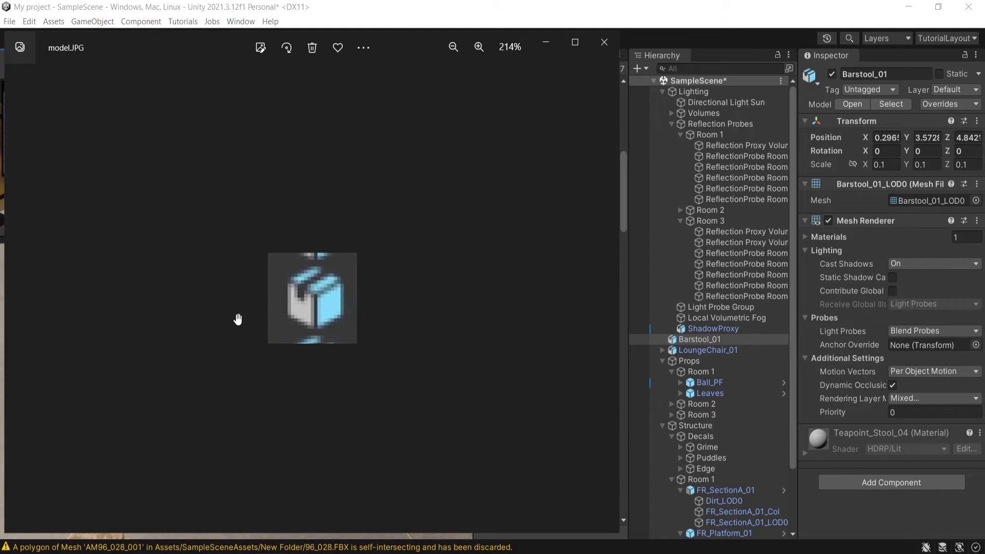
pyautogui.click(646, 4)
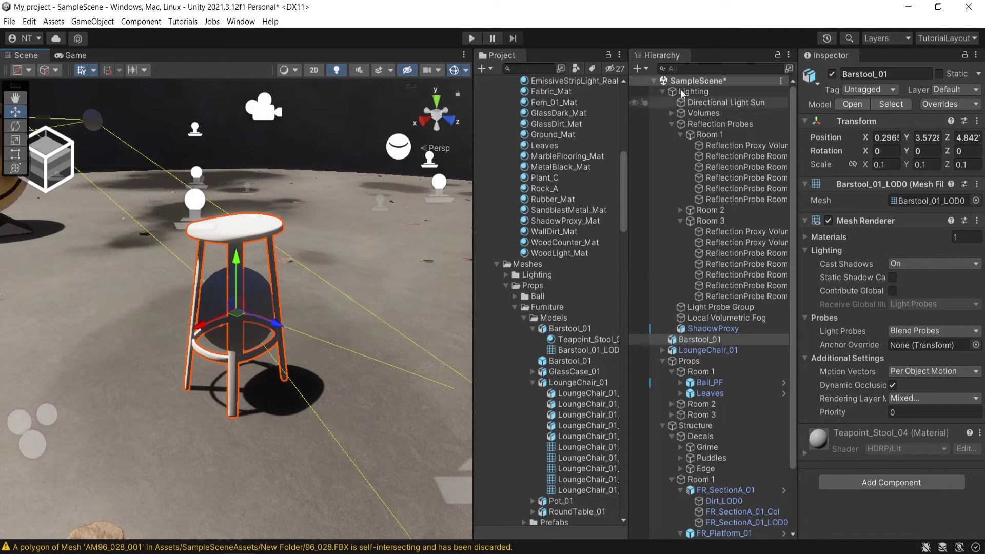
# - Create an original prefab from the scene's Barstool_01 in the Models folder and compare the model, prefab and scene instance
pyautogui.moveTo(698, 341); pyautogui.dragTo(561, 327)
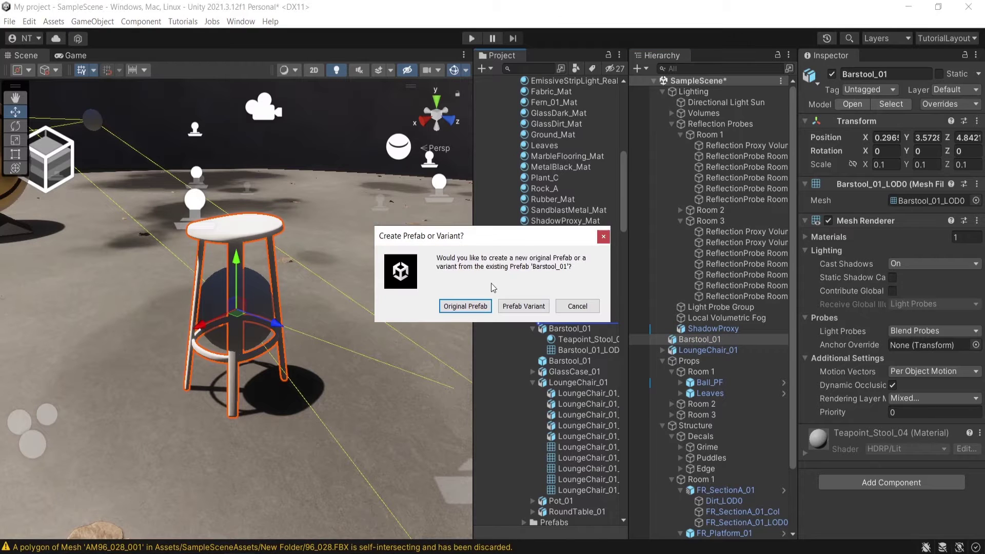
pyautogui.click(469, 307)
pyautogui.click(553, 339)
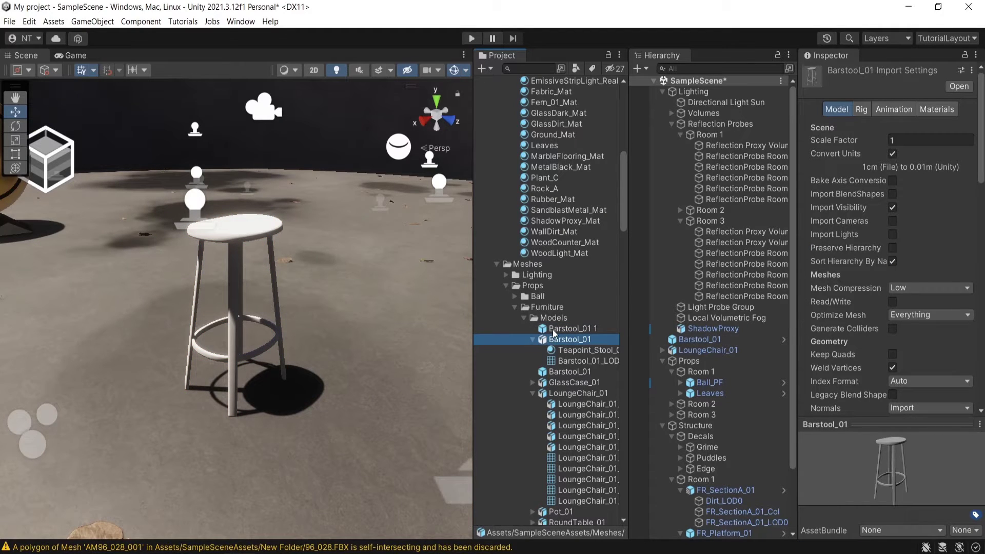
pyautogui.click(567, 331)
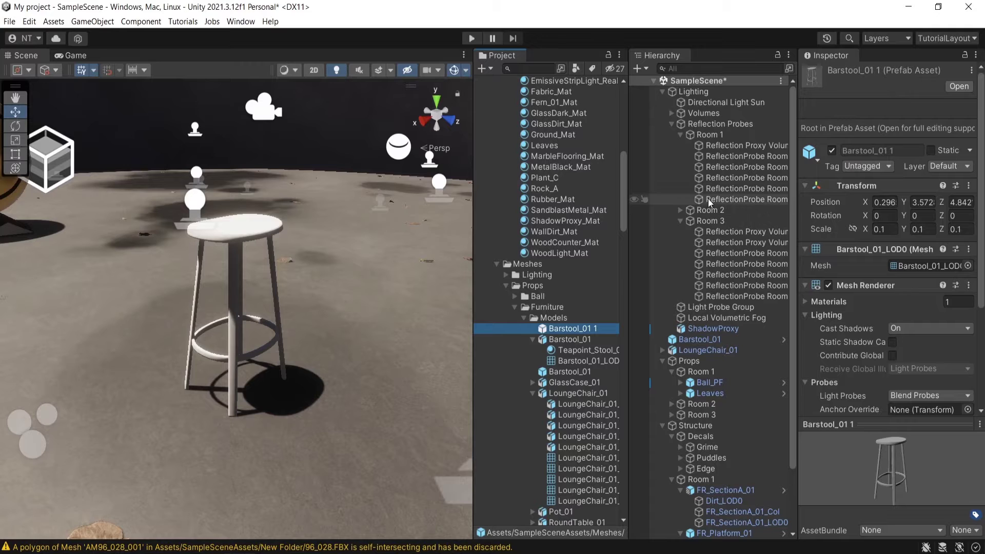
pyautogui.click(691, 343)
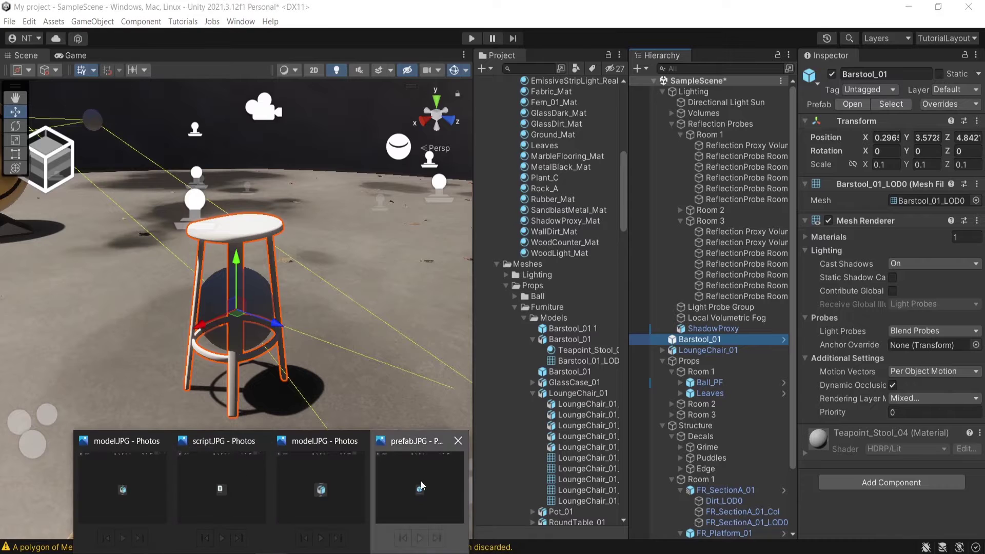
# - Switch to the Photos window with prefab.JPG to view the enlarged prefab icon, and return to Unity
pyautogui.click(421, 481)
pyautogui.scroll(3, 356, 317)
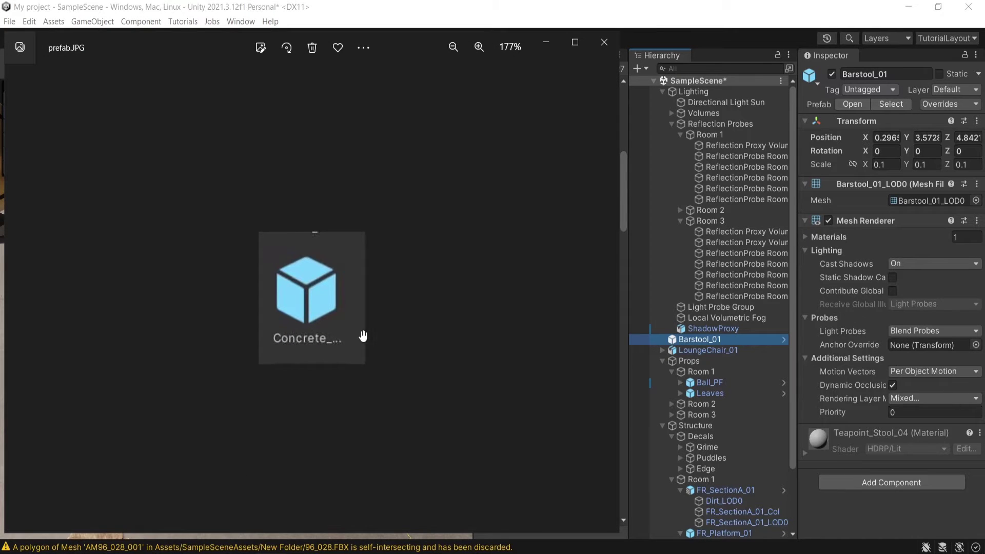
pyautogui.click(711, 17)
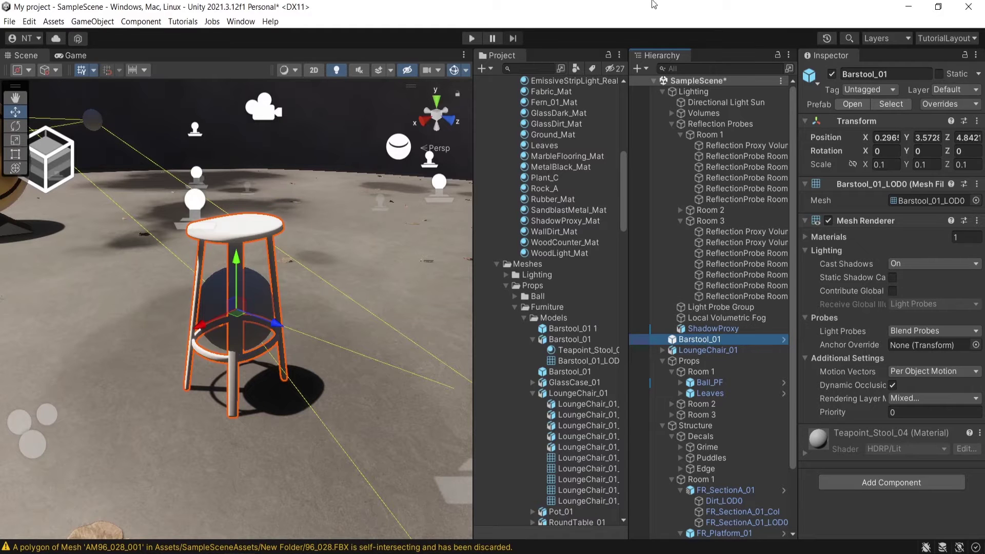
# - Create a prefab variant from the scene's Barstool_01 in the Models folder and widen the Project window to show full asset names
pyautogui.moveTo(704, 341); pyautogui.dragTo(559, 328)
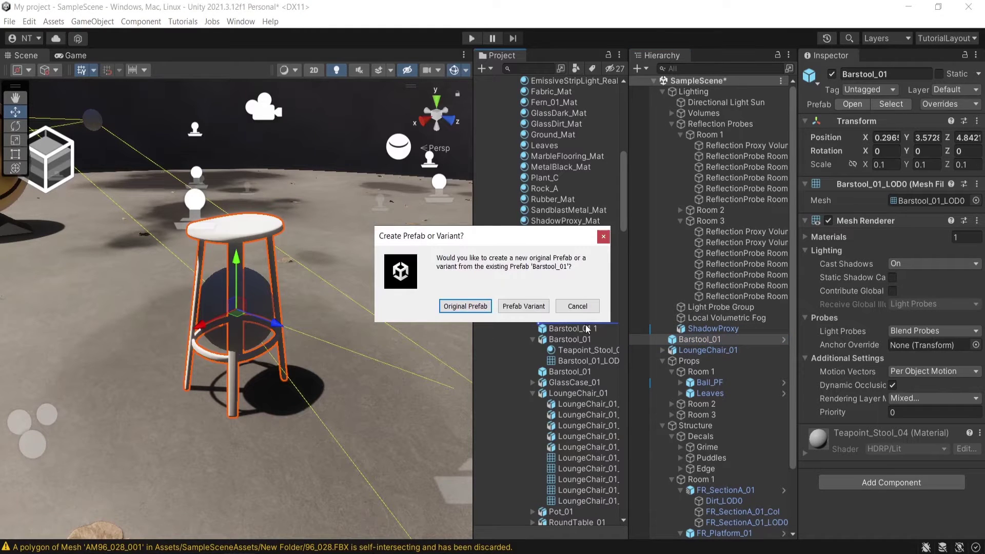
pyautogui.click(524, 307)
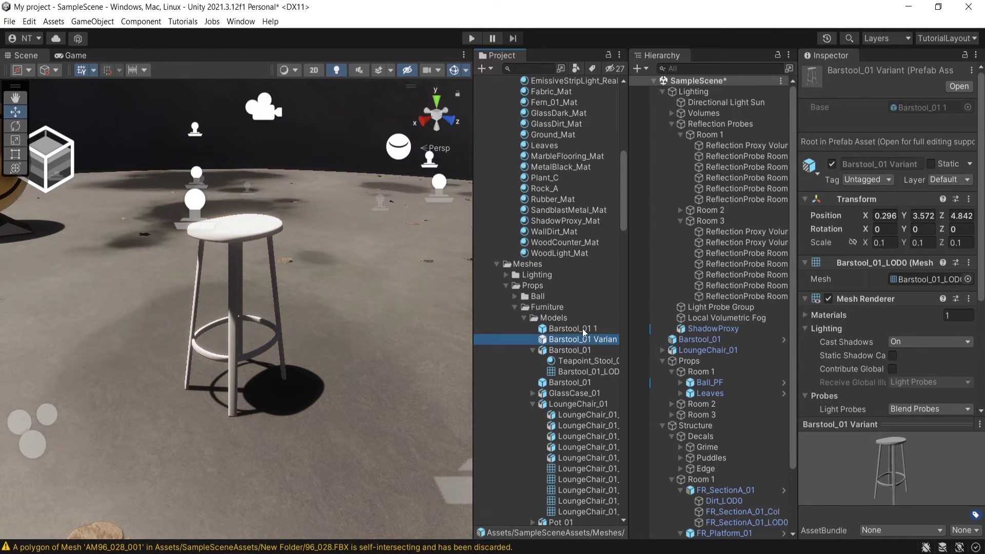
pyautogui.click(562, 353)
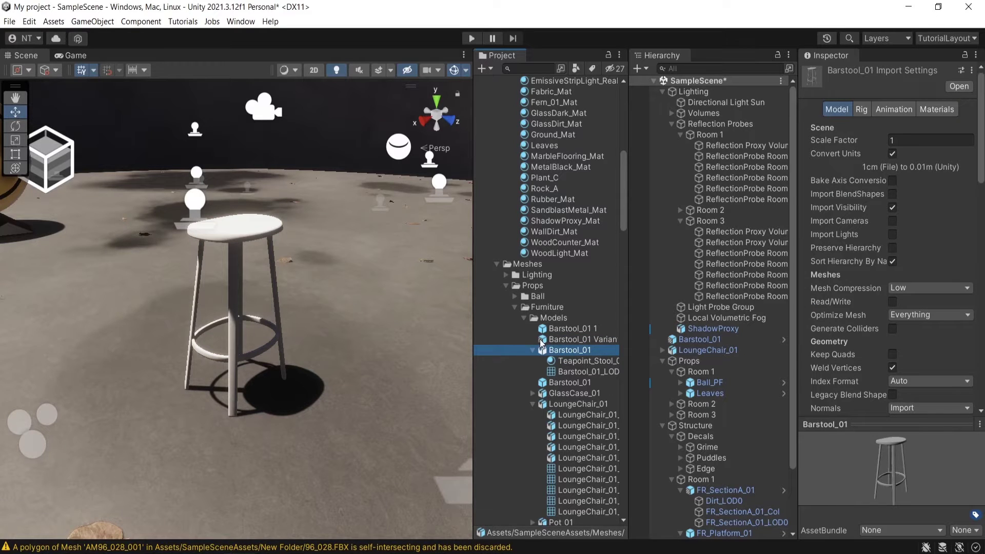
pyautogui.click(556, 341)
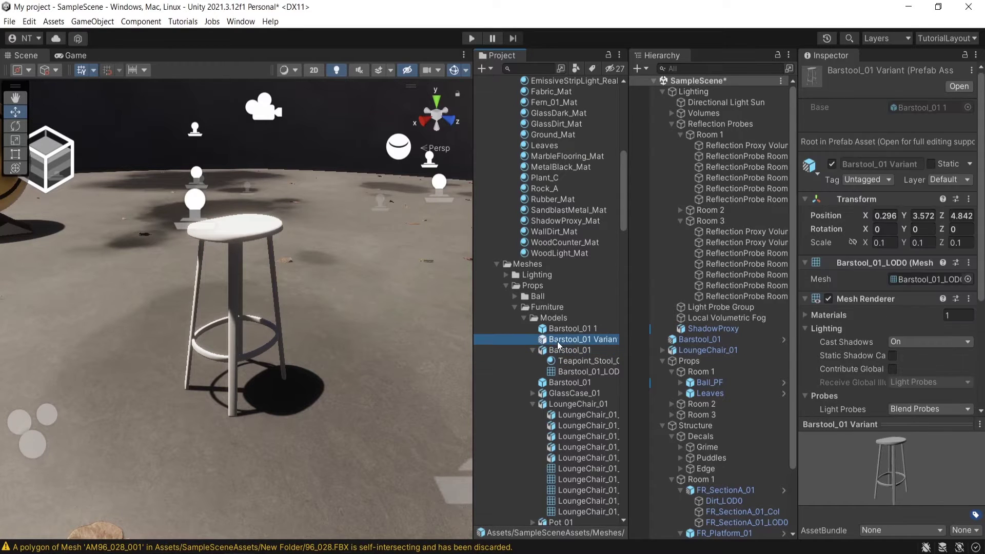
pyautogui.moveTo(473, 328); pyautogui.dragTo(431, 328)
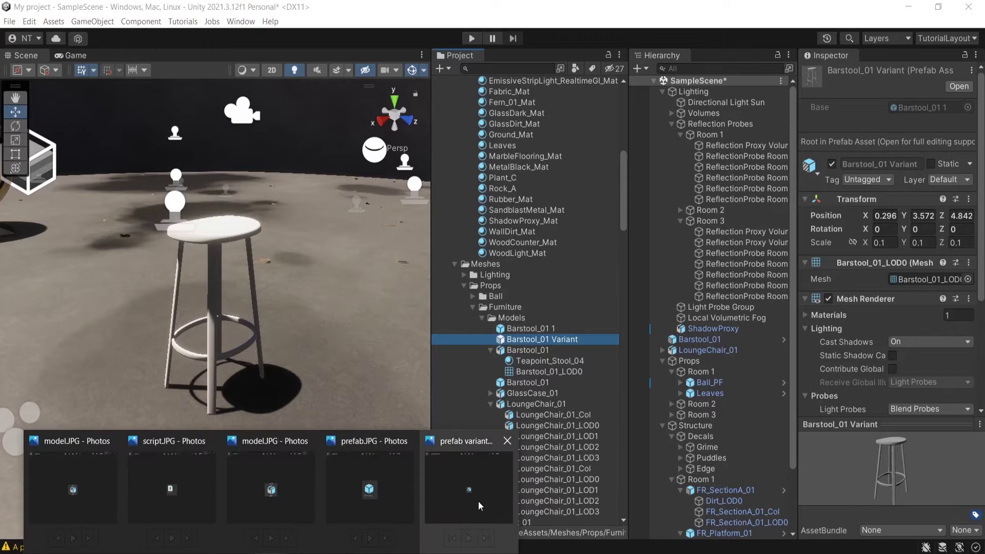
# - View the prefab variant icon in the Photos image prefab variant.JPG and close that image
pyautogui.click(470, 442)
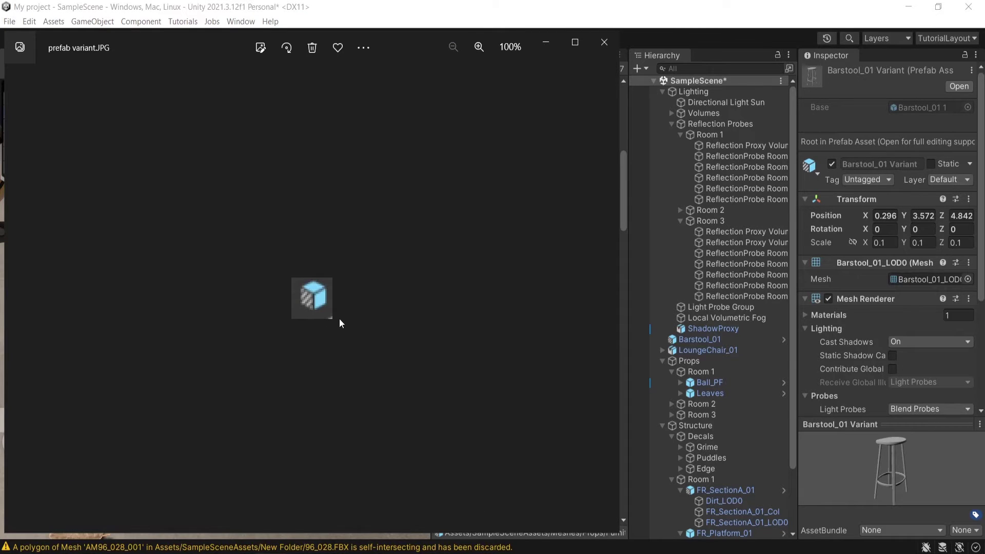
pyautogui.click(605, 42)
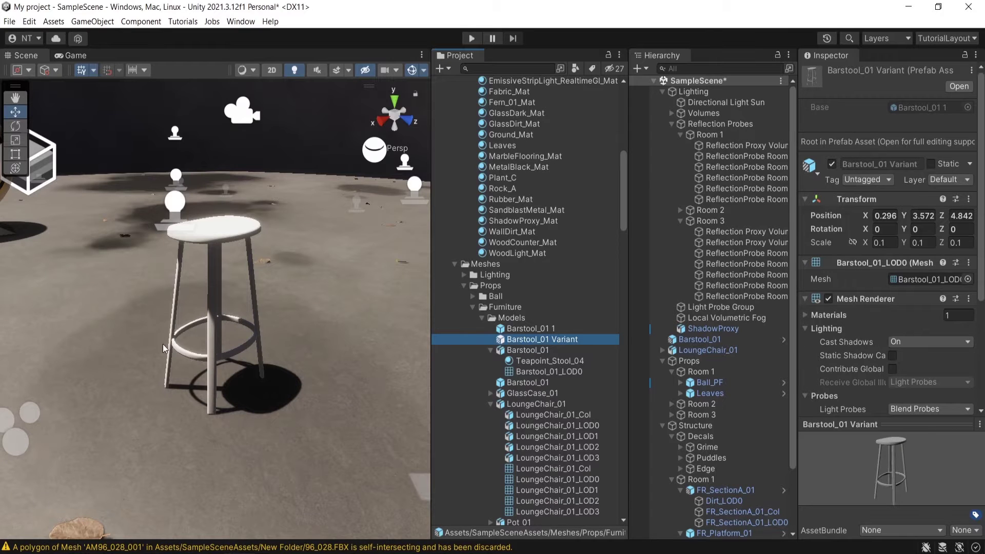
# - Inspect the scene's barstool, its Barstool_01 source model and the model's Barstool_01_LOD0 mesh
pyautogui.click(214, 324)
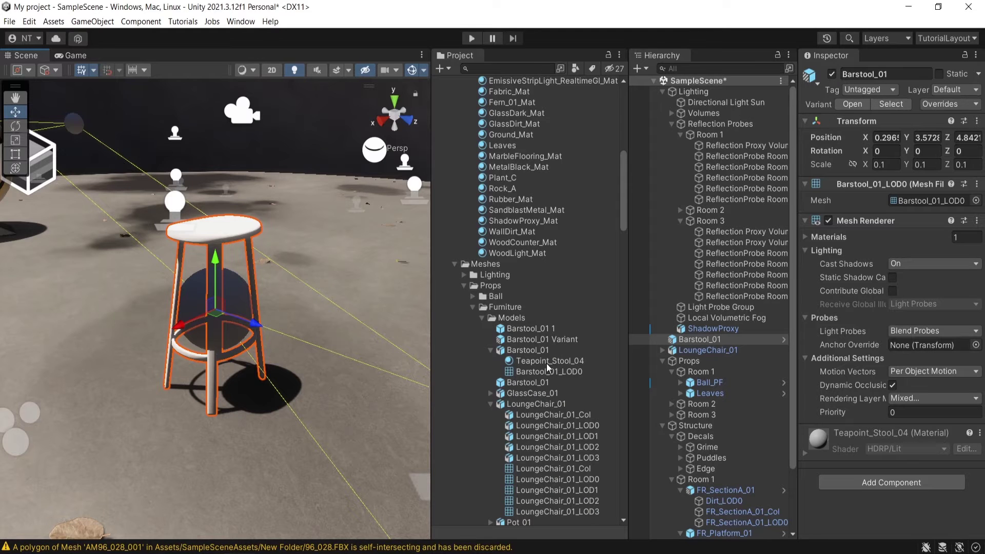
pyautogui.click(539, 352)
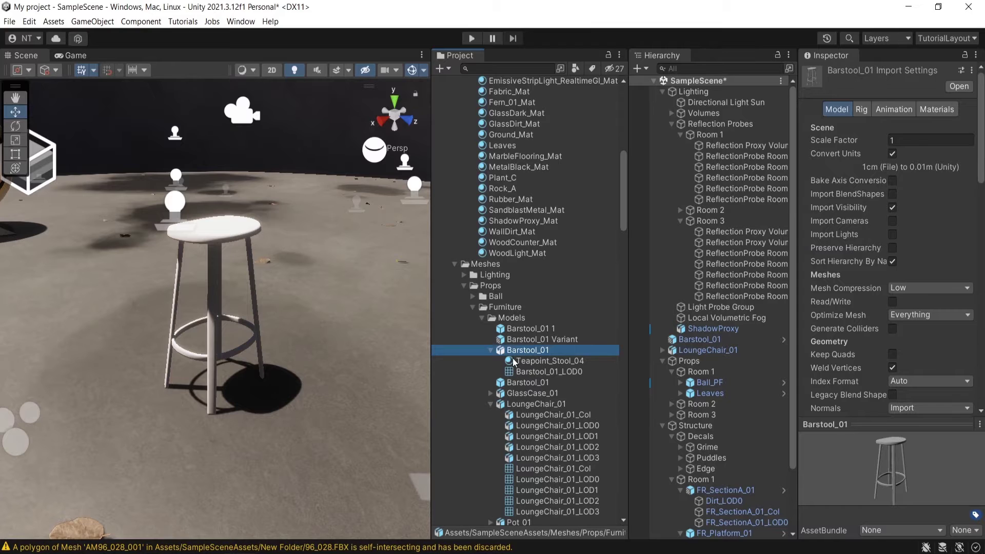
pyautogui.click(516, 371)
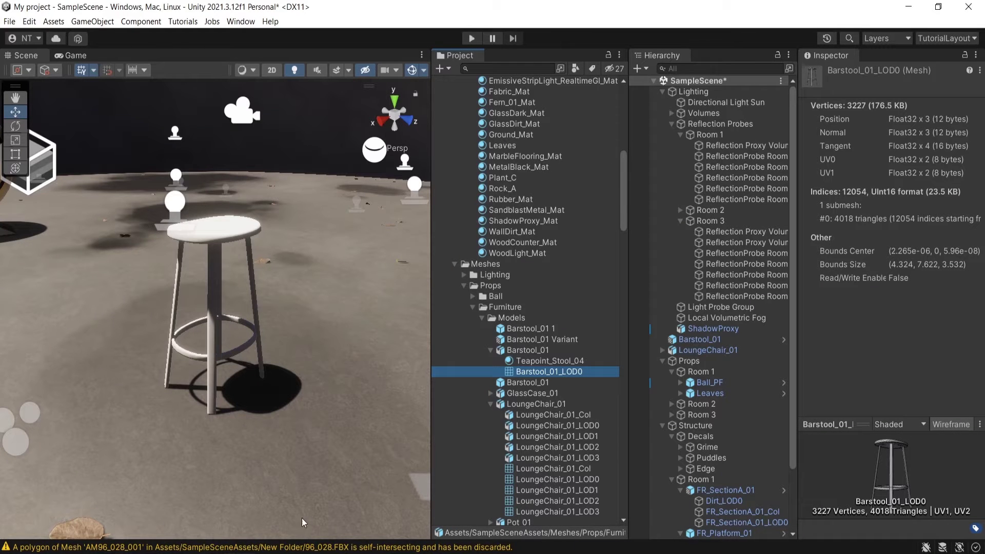
# - Switch to the Photos window with mesh.JPG to view the mesh asset icon, and return to Unity
pyautogui.click(170, 553)
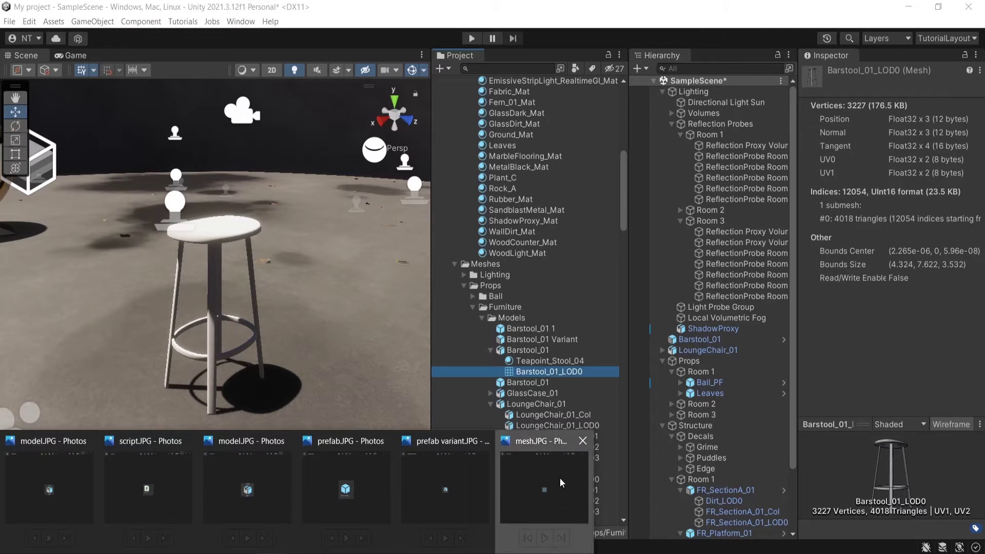
pyautogui.click(544, 488)
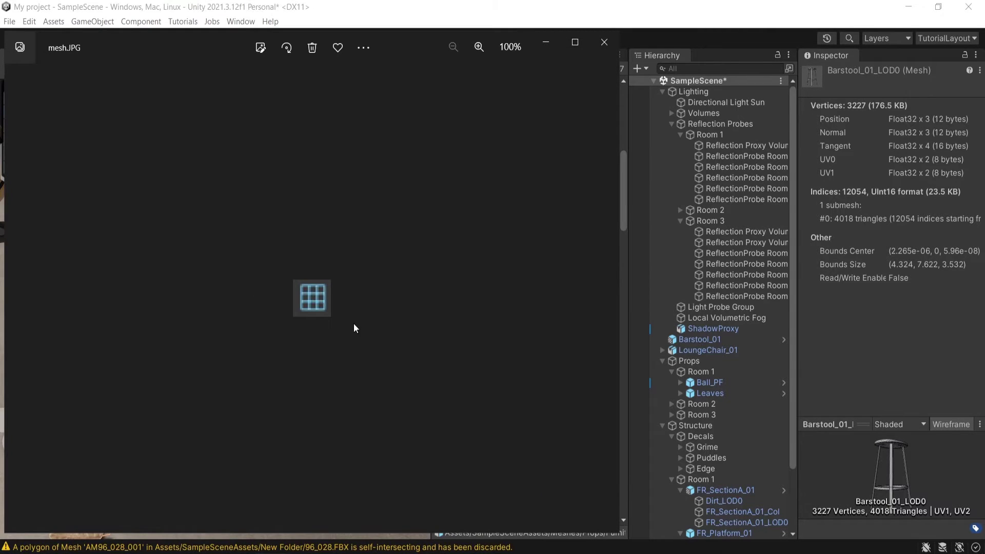
pyautogui.click(629, 10)
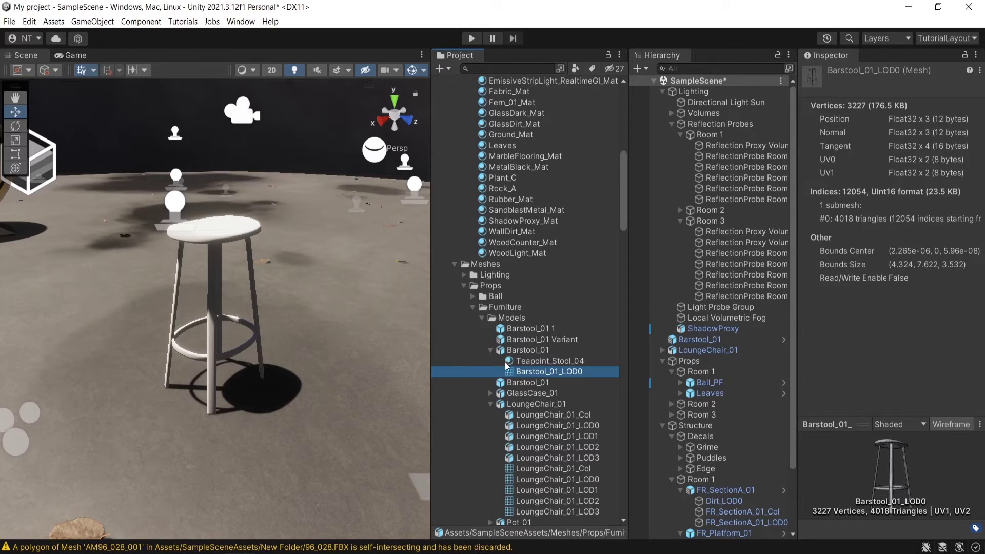
# - Inspect the barstool's Teapoint_Stool_04 material, view the material icon in the Photos image material.JPG, and return to Unity
pyautogui.click(544, 362)
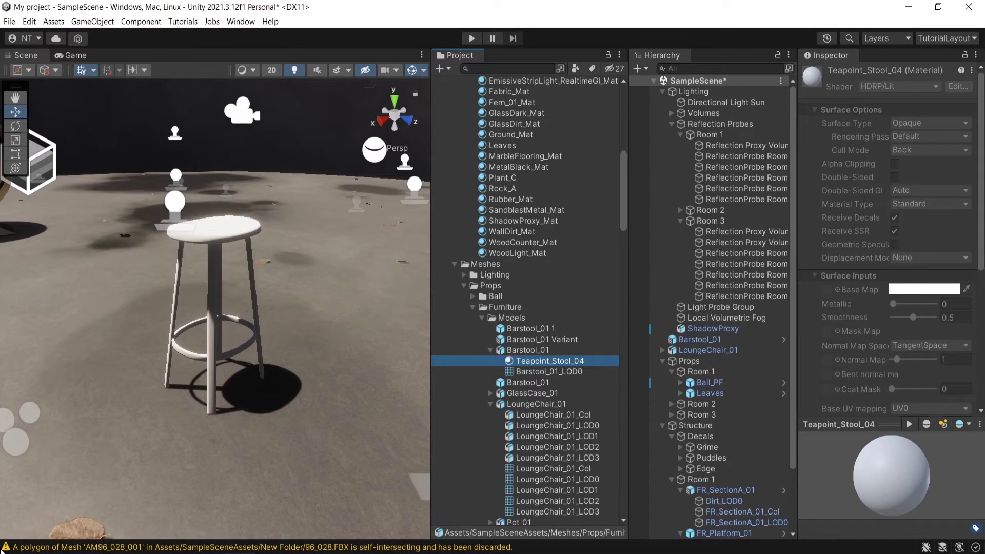
pyautogui.moveTo(337, 549)
pyautogui.click(643, 487)
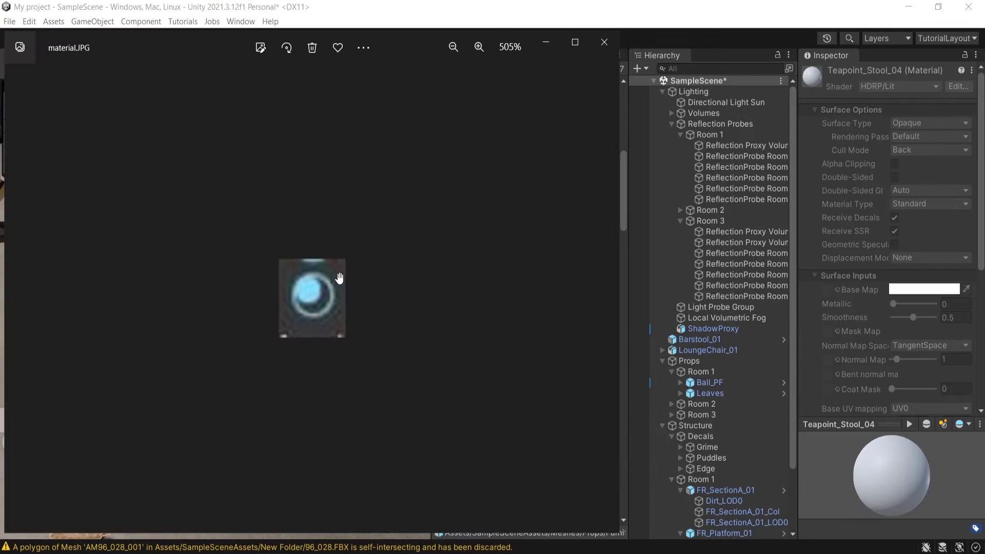
pyautogui.click(647, 26)
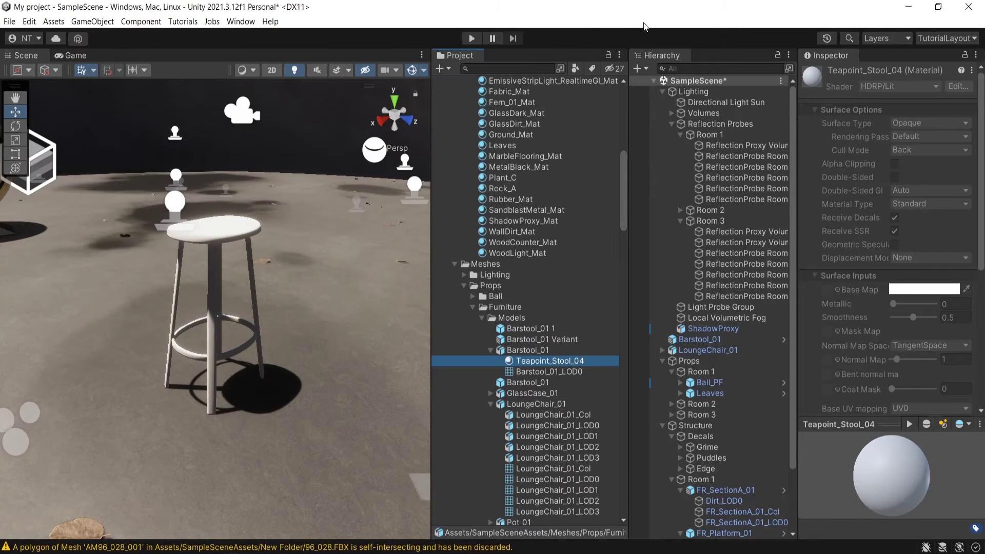
# - Locate the base map texture of WoodCounter_Mat, examine the Leaves_Normal texture's import settings, and select the MarbleFloor_Normal texture
pyautogui.click(503, 245)
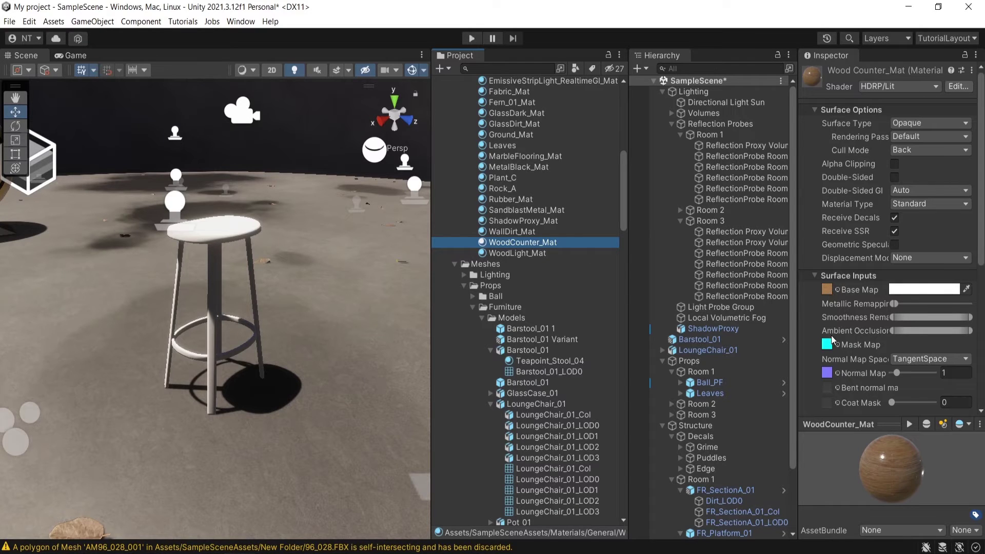
pyautogui.click(828, 287)
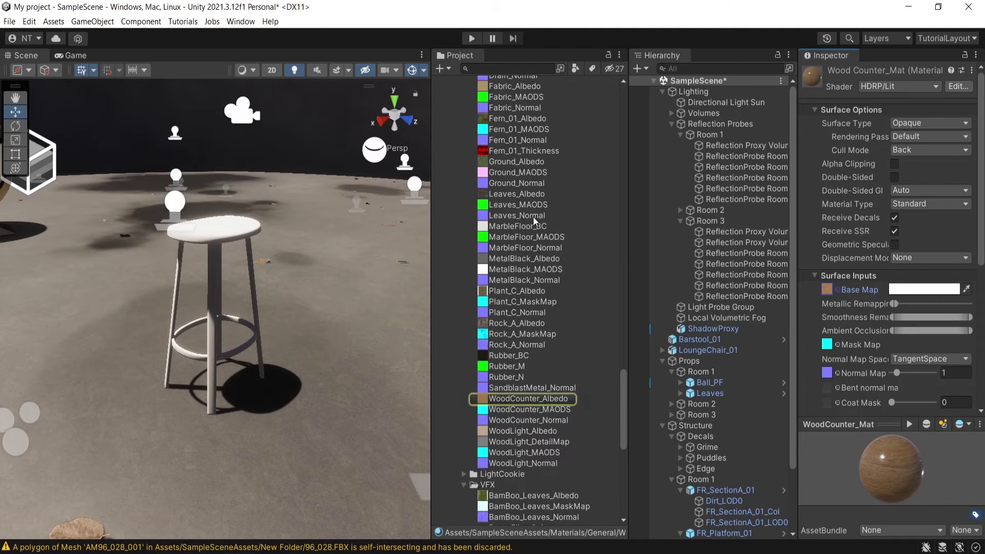
pyautogui.click(534, 217)
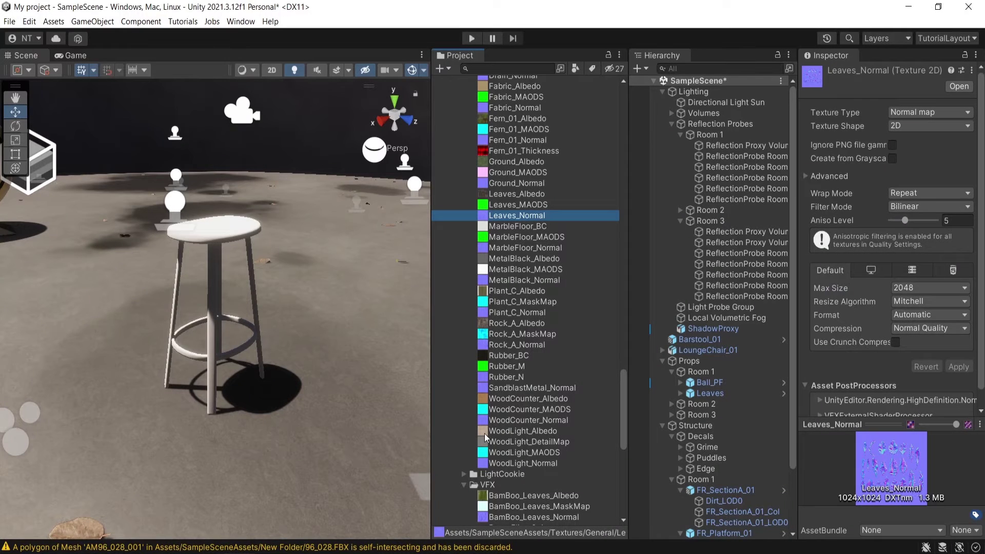
pyautogui.scroll(5, 528, 310)
pyautogui.scroll(-6, 527, 308)
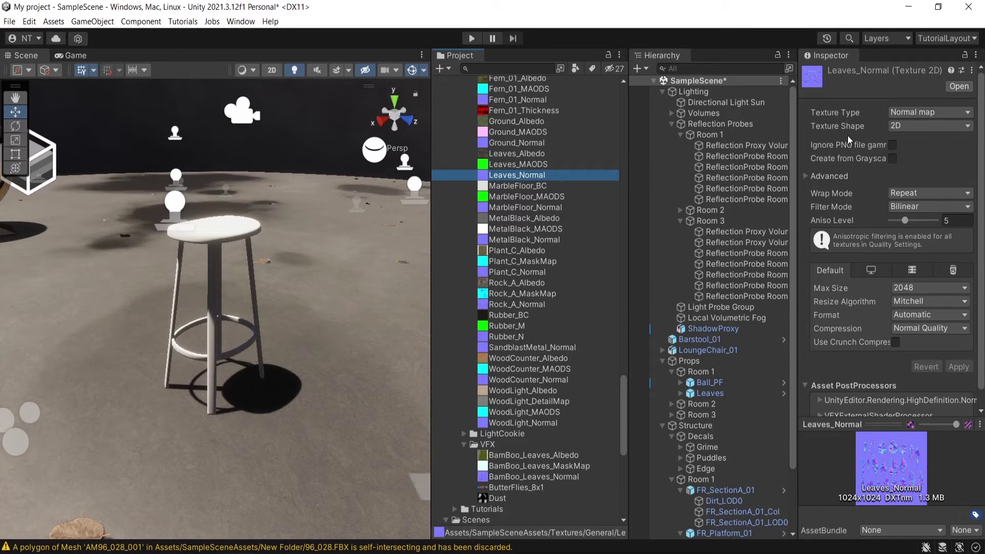
pyautogui.click(546, 208)
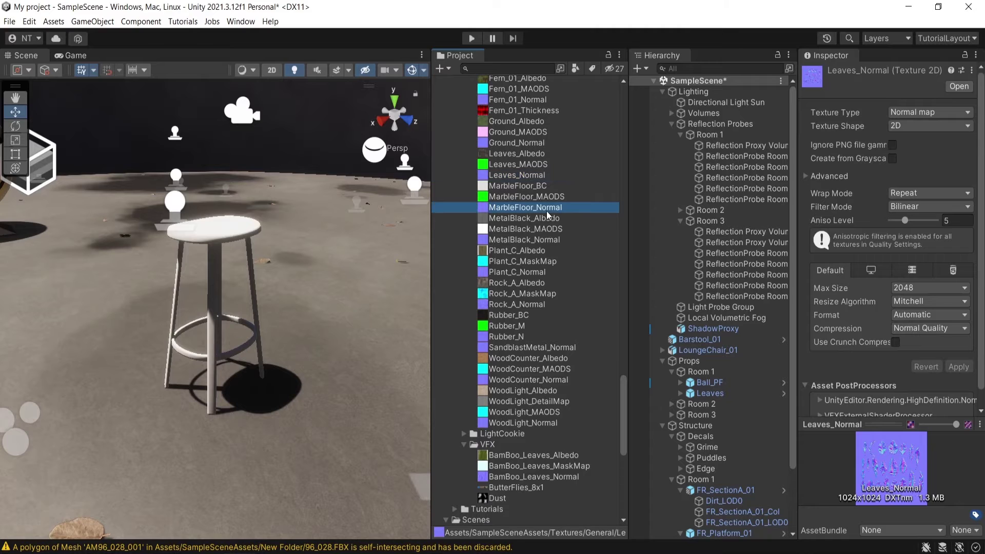
# - Inspect the SandblastMetal_Normal texture's import settings and look through the neighbouring textures in the General textures folder
pyautogui.click(511, 348)
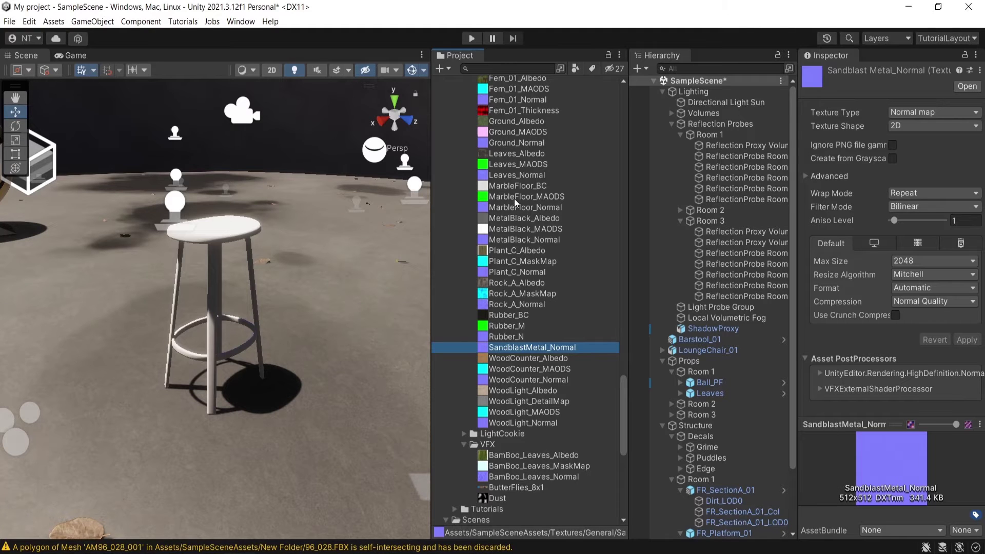
pyautogui.scroll(8, 533, 192)
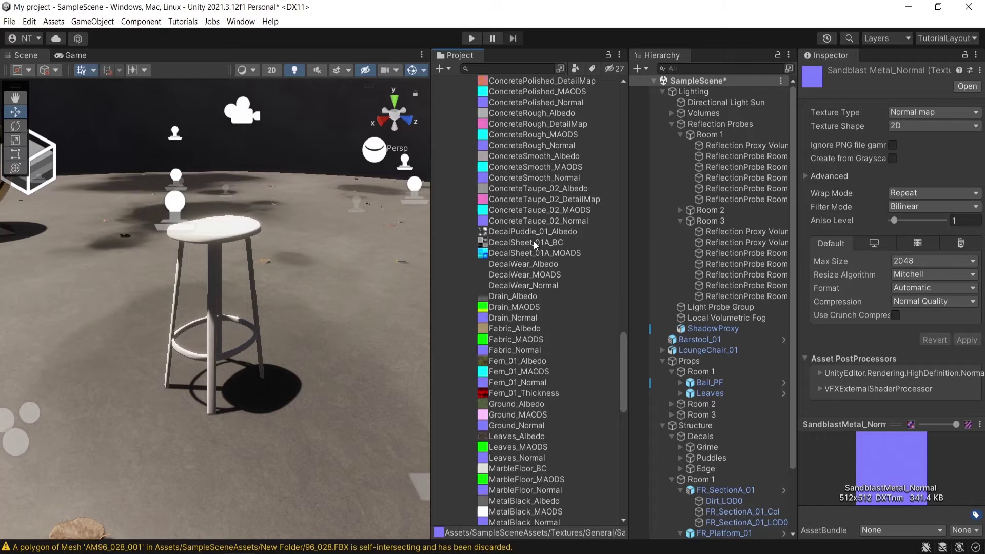
pyautogui.scroll(-5, 533, 242)
pyautogui.scroll(-6, 533, 242)
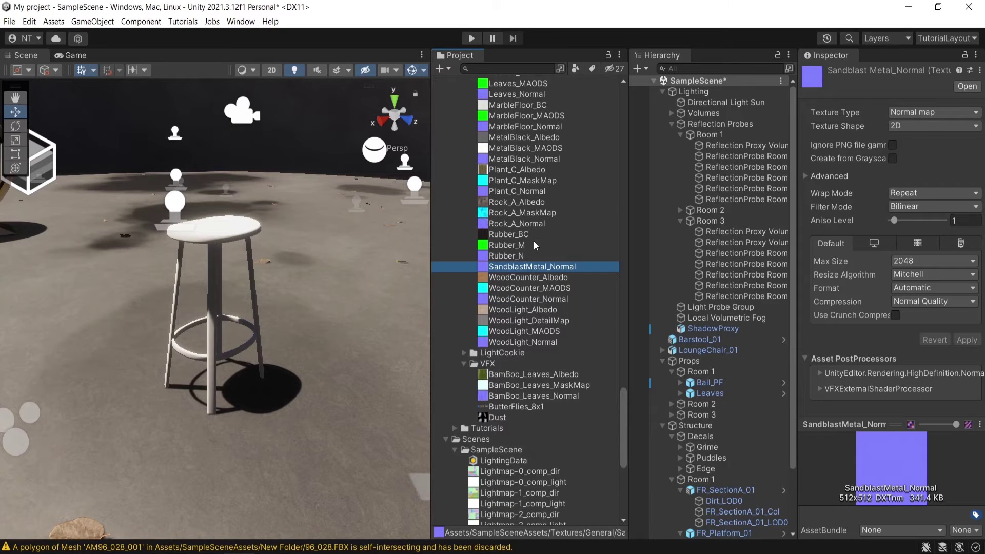
# - Locate the ButterFlies particle asset in the Particles folder, view its icon in the Photos image partical.JPG, and return to Unity
pyautogui.scroll(15, 533, 241)
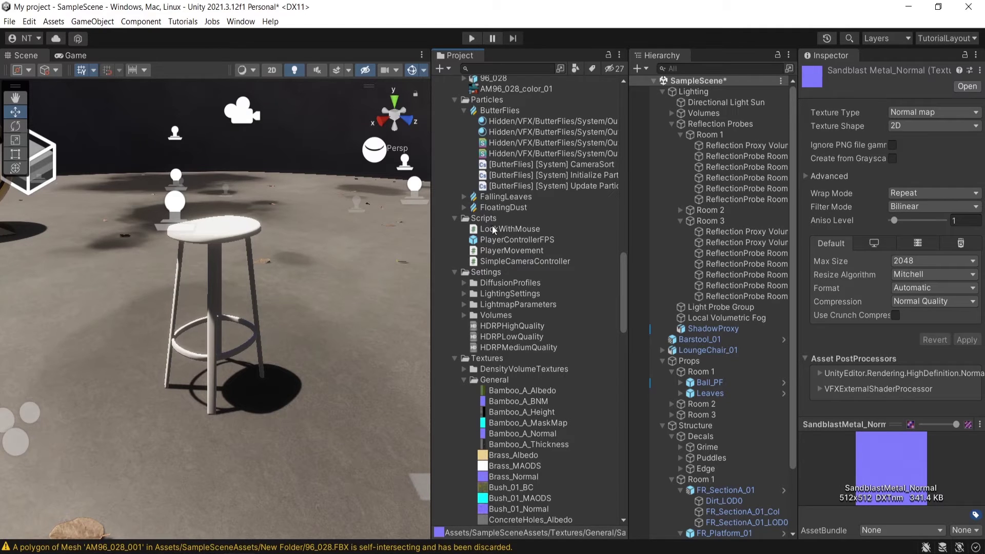
pyautogui.scroll(2, 516, 221)
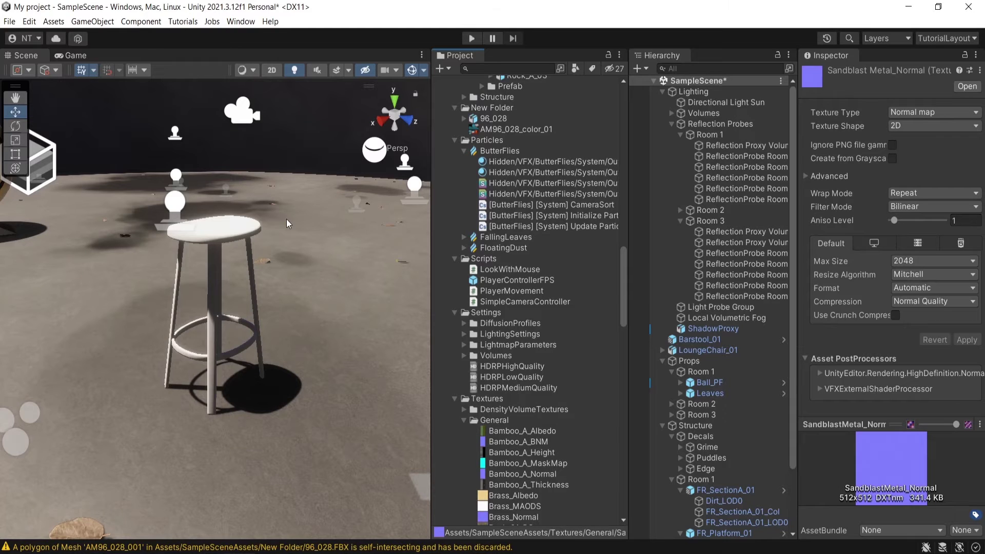
pyautogui.click(716, 486)
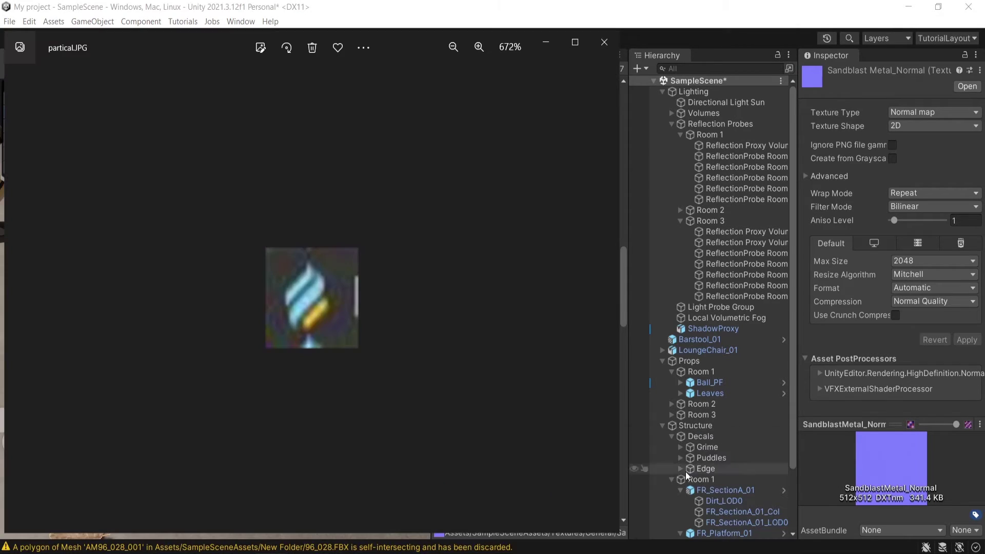
pyautogui.click(615, 15)
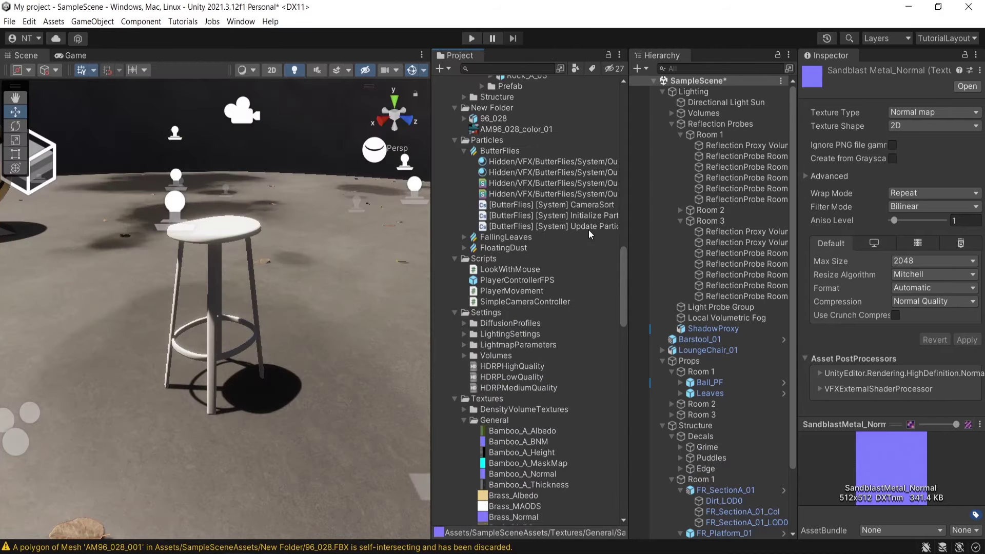
# - Inspect the SimpleCameraController script, view the script icon enlarged in the Photos image script.JPG, and return to Unity
pyautogui.click(490, 303)
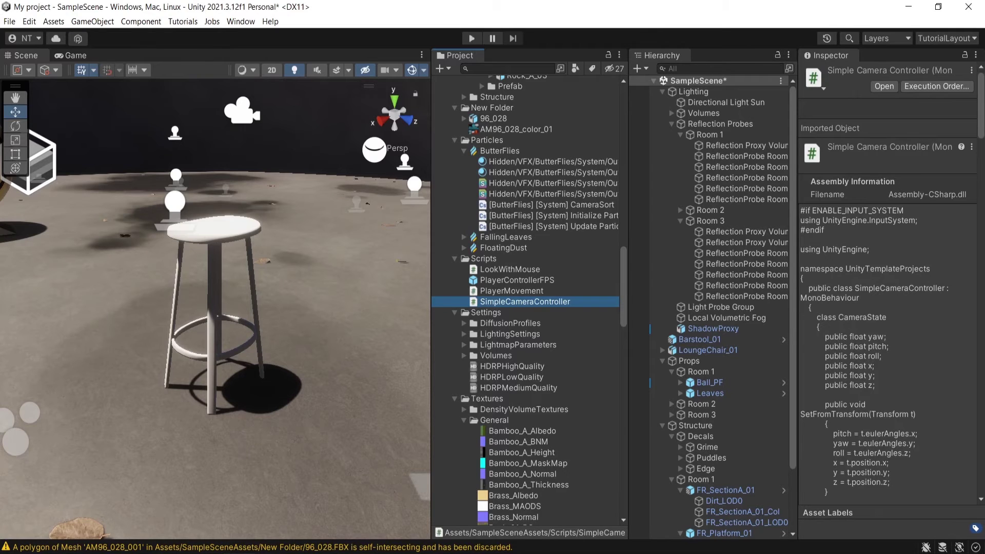
pyautogui.moveTo(637, 520)
pyautogui.click(821, 488)
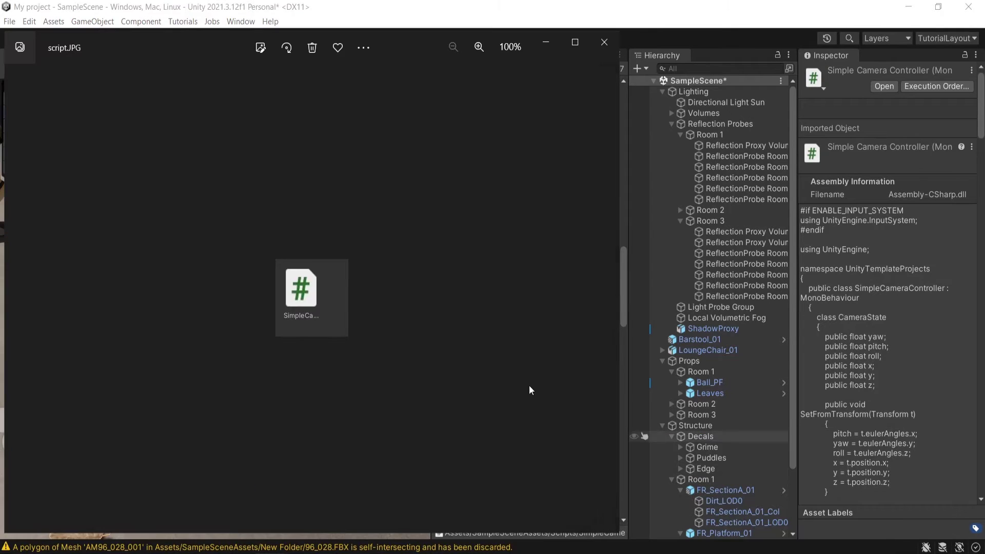
pyautogui.scroll(4, 304, 267)
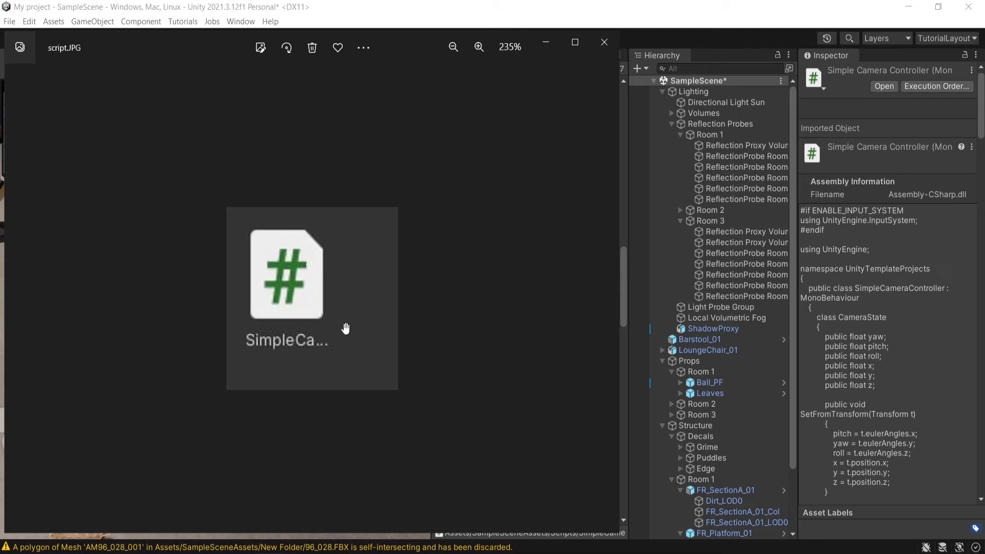
pyautogui.click(648, 8)
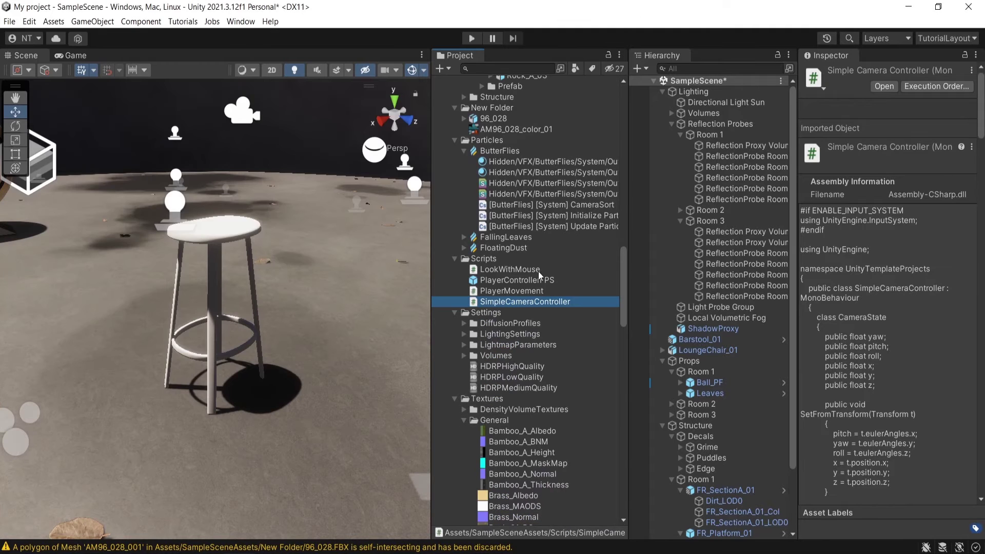
# - Inspect the ButterFlies system's particle-update compute shader, view its icon in the Photos image compute shader.JPG, and return to Unity
pyautogui.click(504, 227)
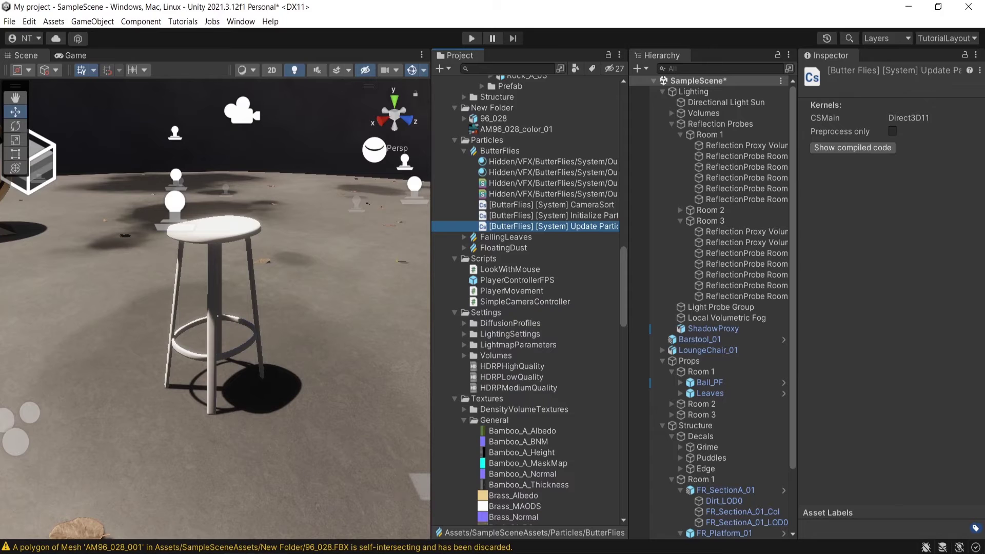
pyautogui.moveTo(463, 545)
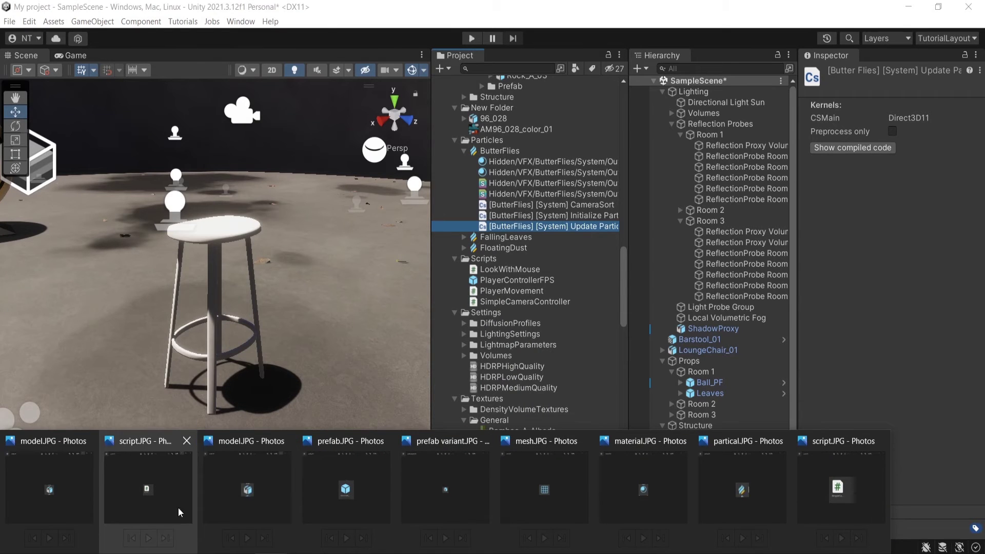
pyautogui.click(315, 342)
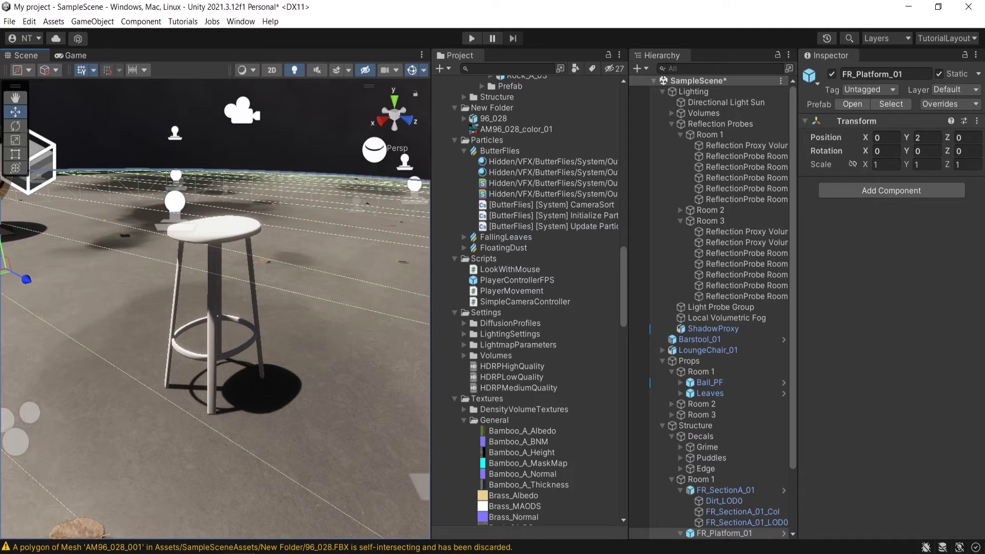
pyautogui.moveTo(725, 503)
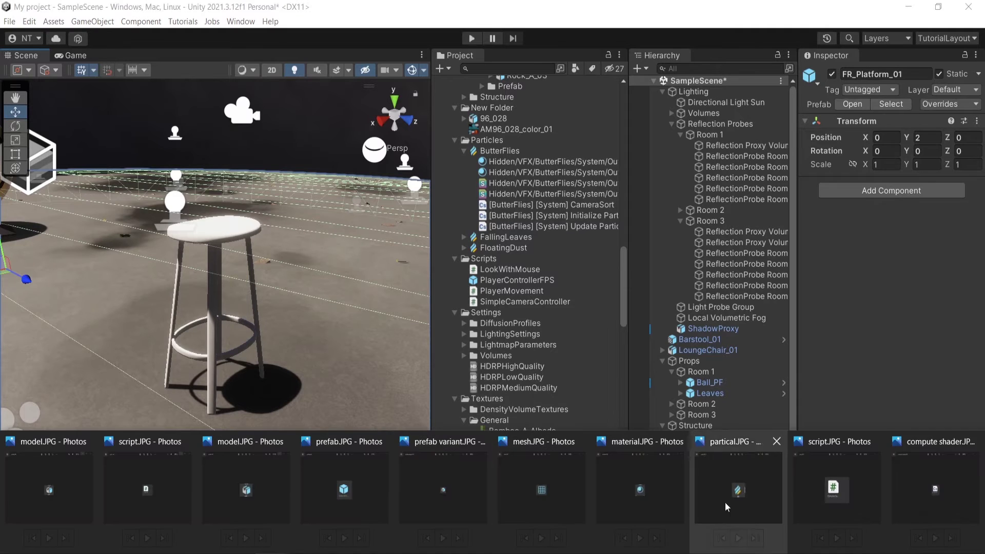
pyautogui.click(927, 491)
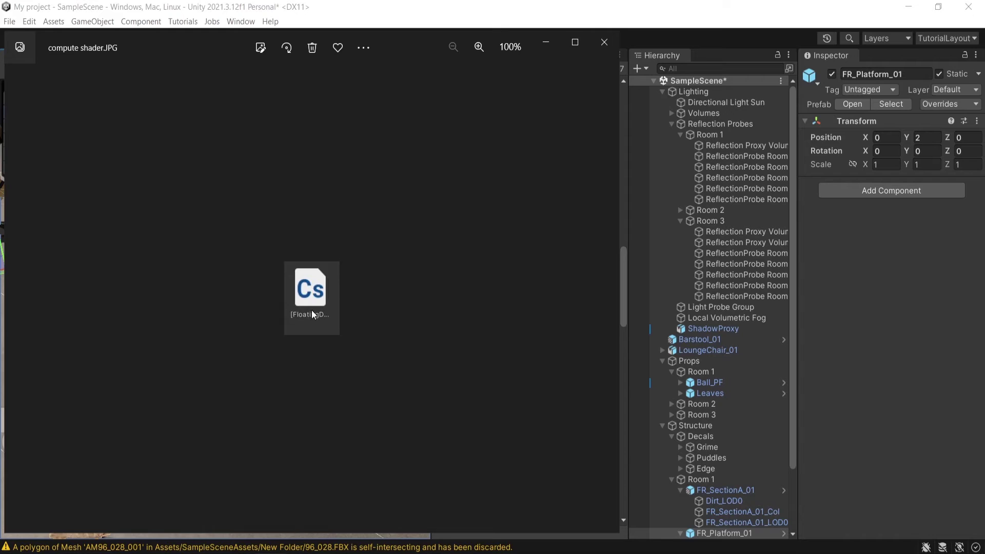
pyautogui.click(629, 5)
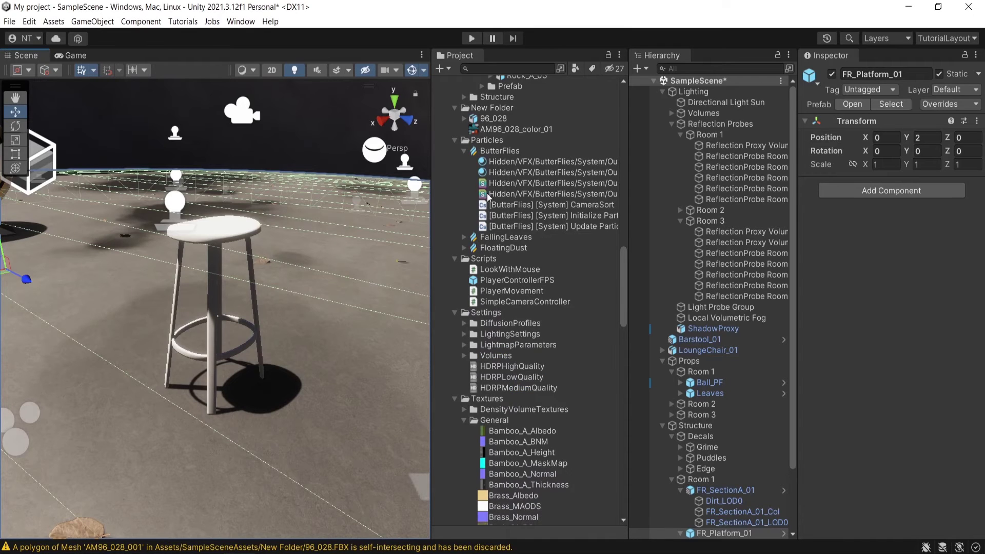
# - Locate the ButterFlies shaders, open the shader image from the video's File Explorer folder to view its icon, and return to Unity
pyautogui.scroll(3, 488, 193)
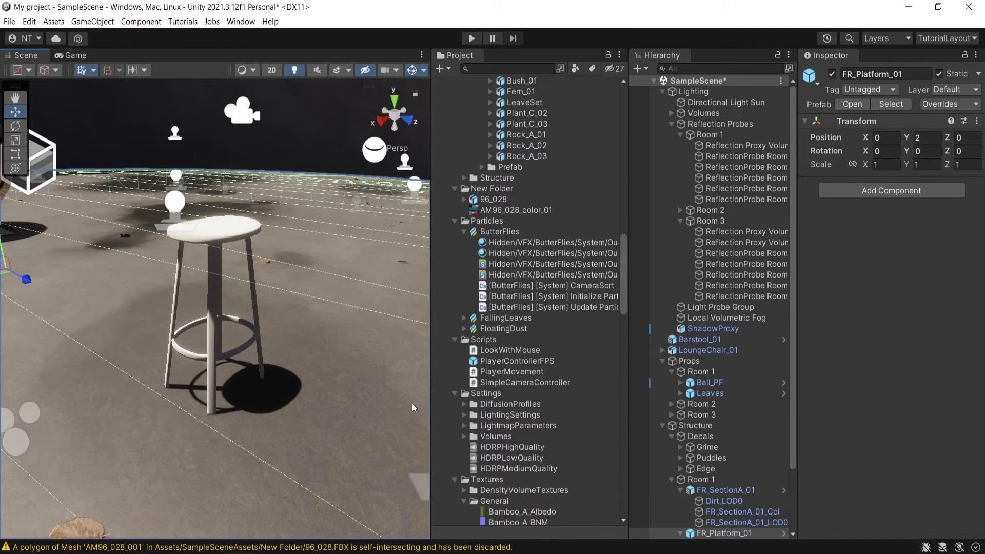
pyautogui.moveTo(103, 493)
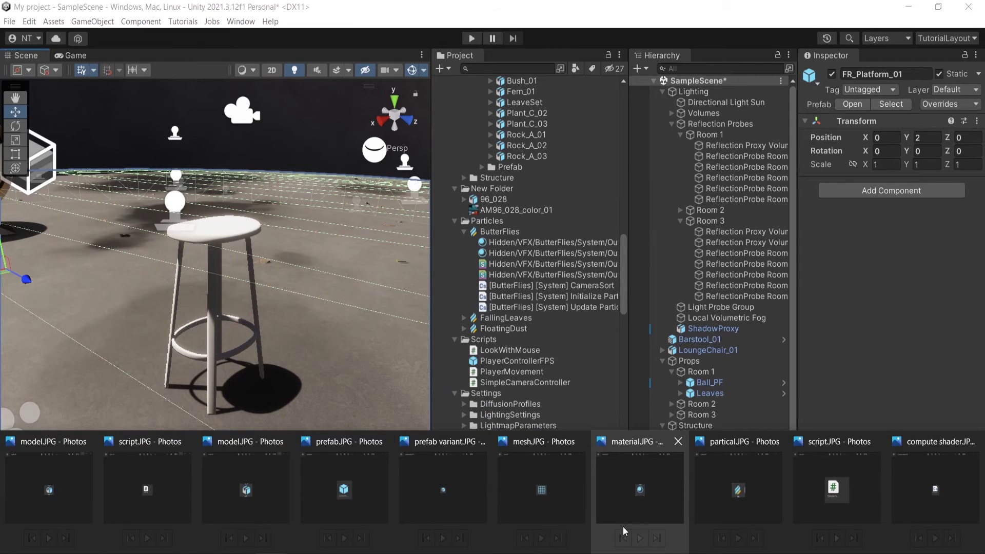
pyautogui.click(154, 270)
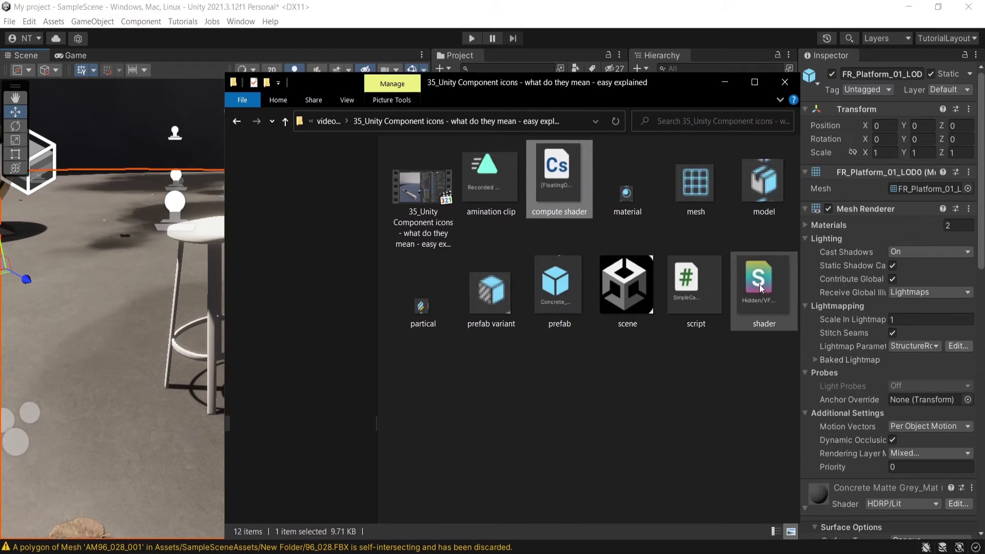
pyautogui.doubleClick(759, 284)
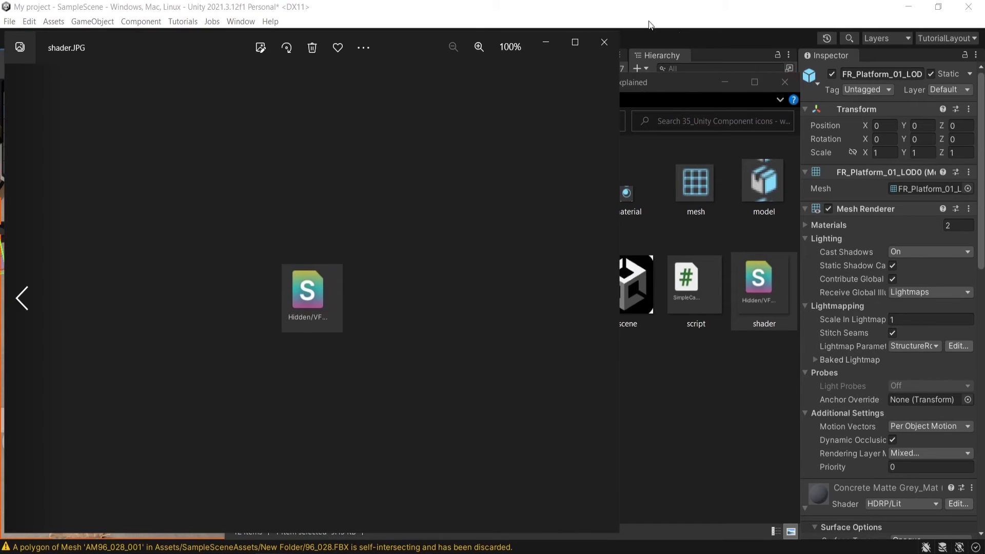
pyautogui.scroll(3, 249, 307)
pyautogui.click(684, 8)
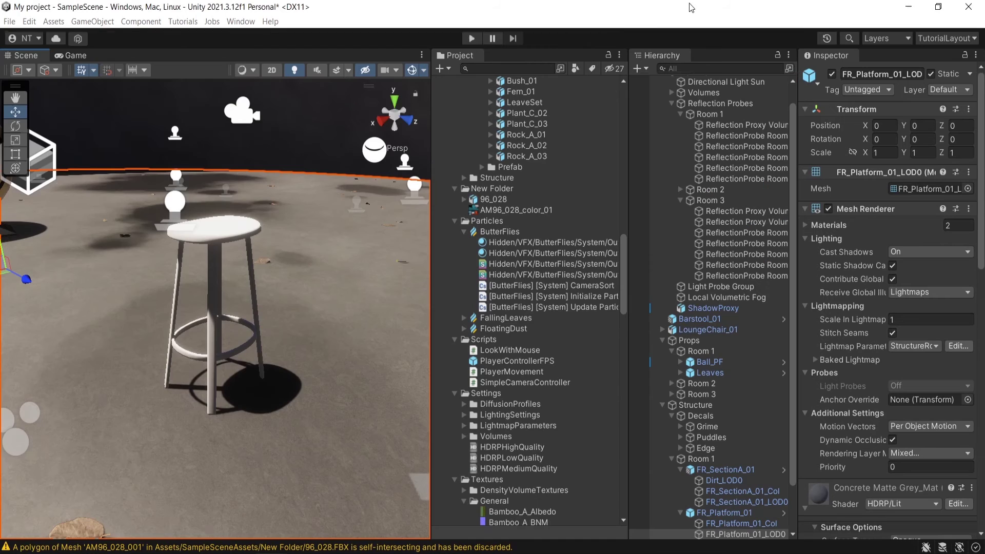
# - Locate the Recorded animation clips under CinematicsTimeline, view the icon enlarged in the Photos image amination clip.JPG, and return to Unity
pyautogui.scroll(10, 544, 248)
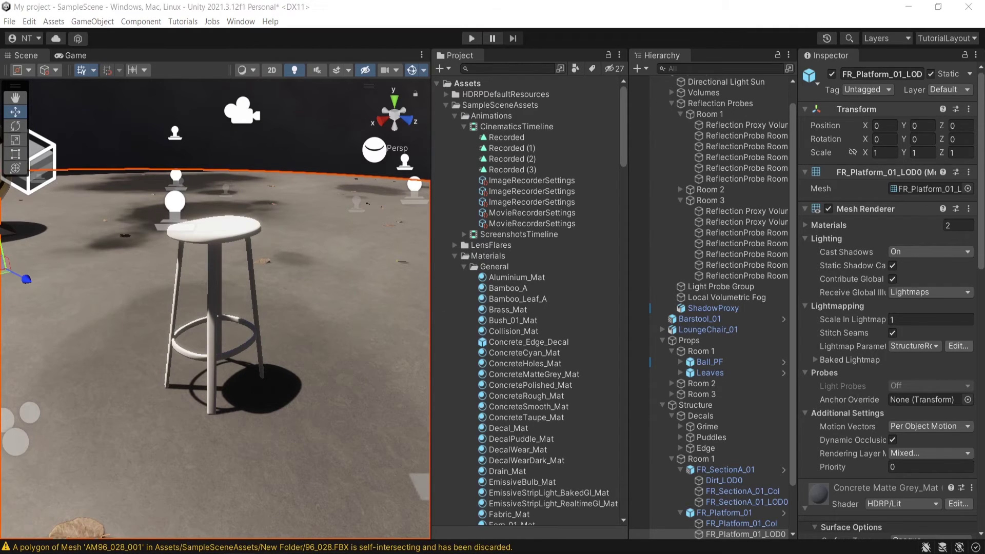
pyautogui.click(944, 495)
pyautogui.scroll(4, 260, 300)
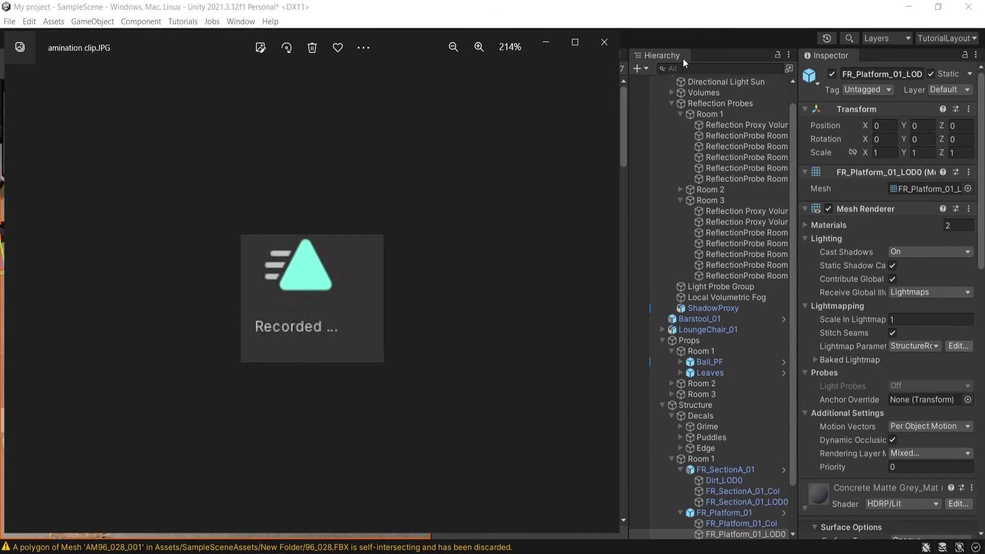
pyautogui.click(685, 17)
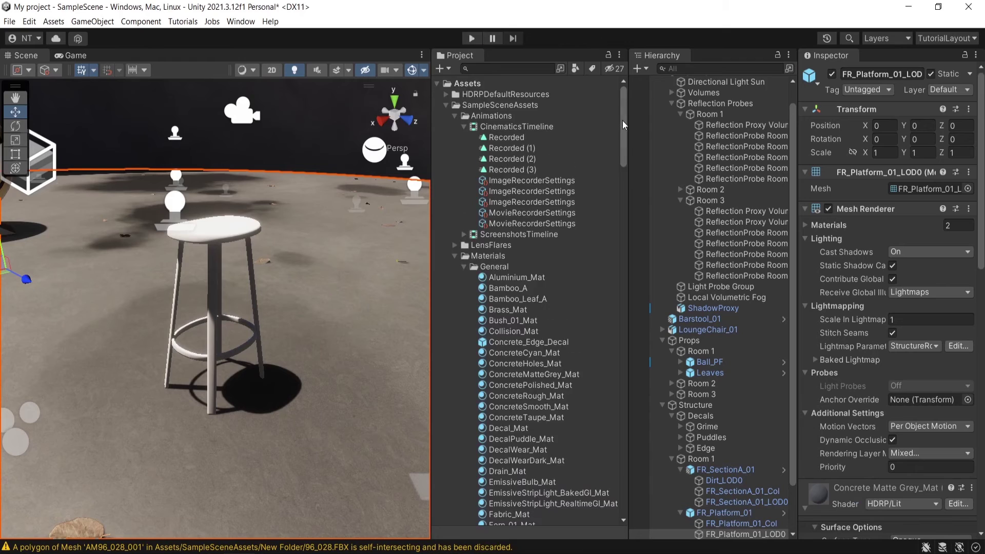
# - Locate the Scenes folder, view the scene icon in the Photos image scene.JPG, and select the SampleScene asset in Unity
pyautogui.moveTo(620, 124); pyautogui.dragTo(620, 484)
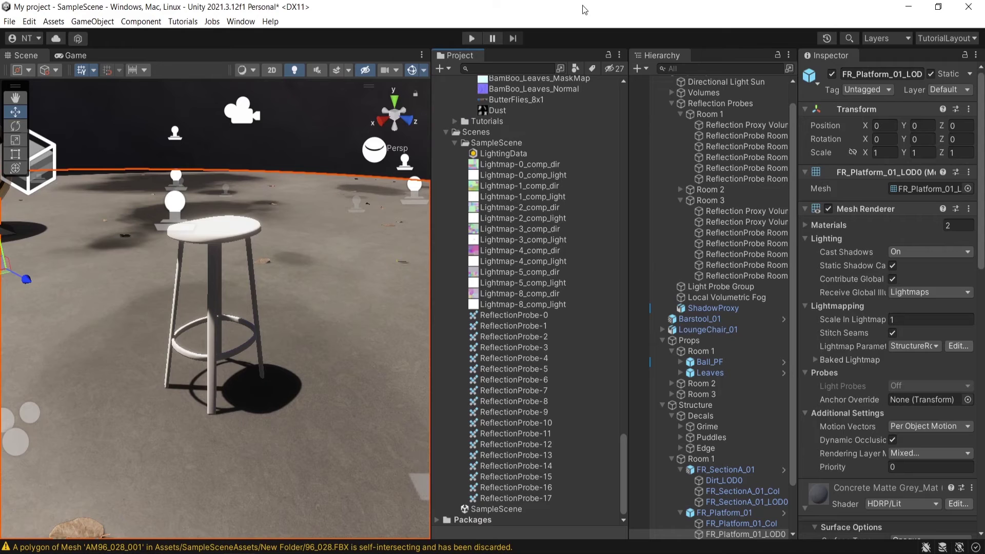
pyautogui.moveTo(569, 544)
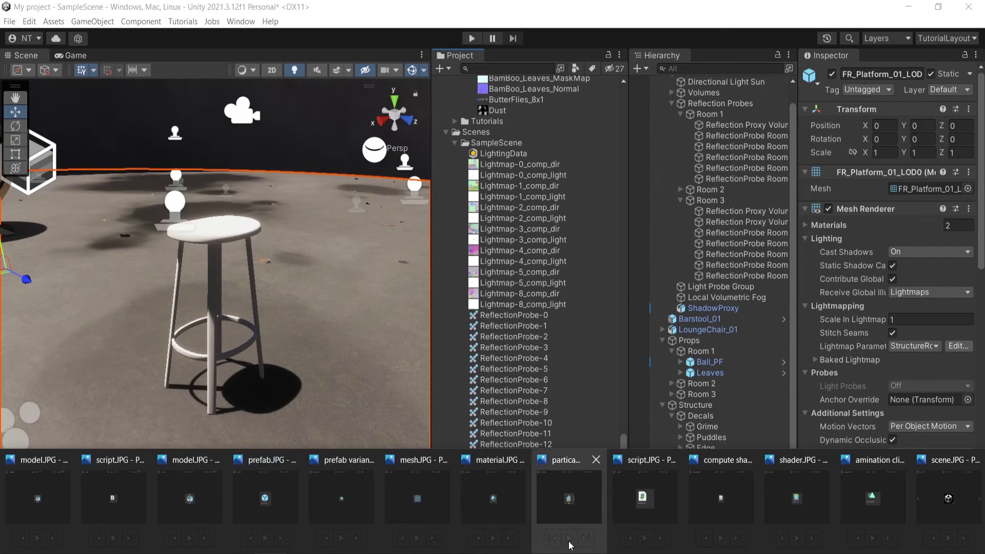
pyautogui.click(930, 502)
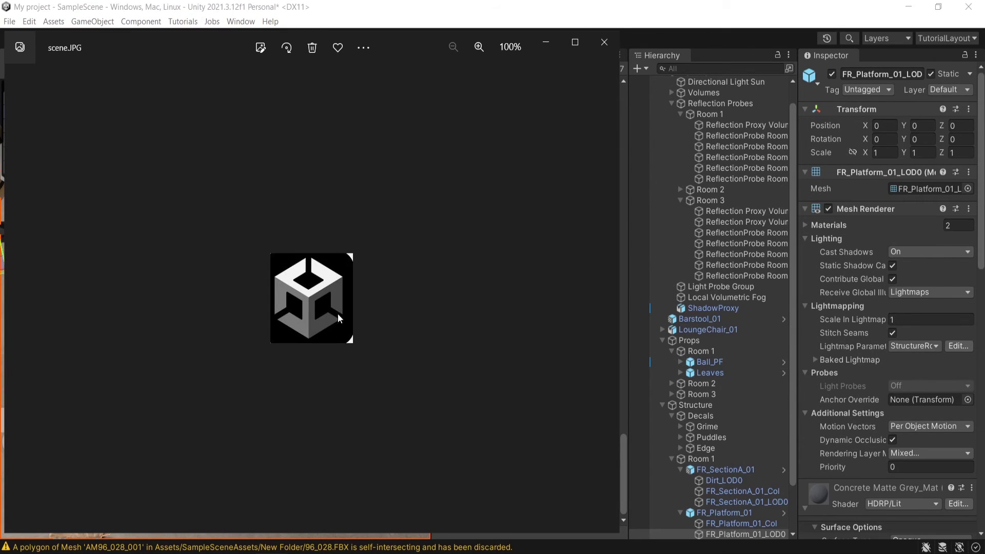
pyautogui.click(595, 44)
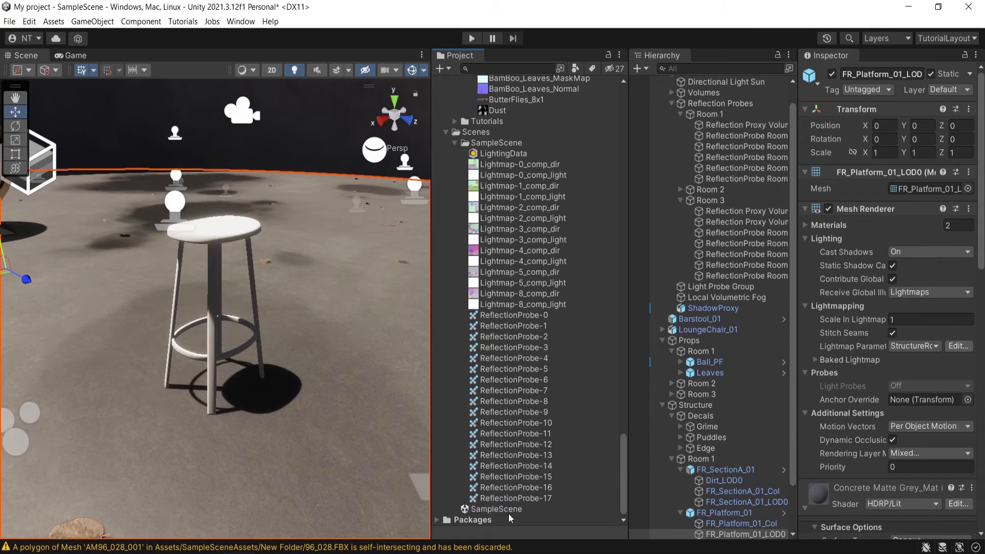
pyautogui.click(483, 512)
# - Browse the project assets back to the Furniture Models folder and collapse the LoungeChair_01 model
pyautogui.scroll(3, 524, 405)
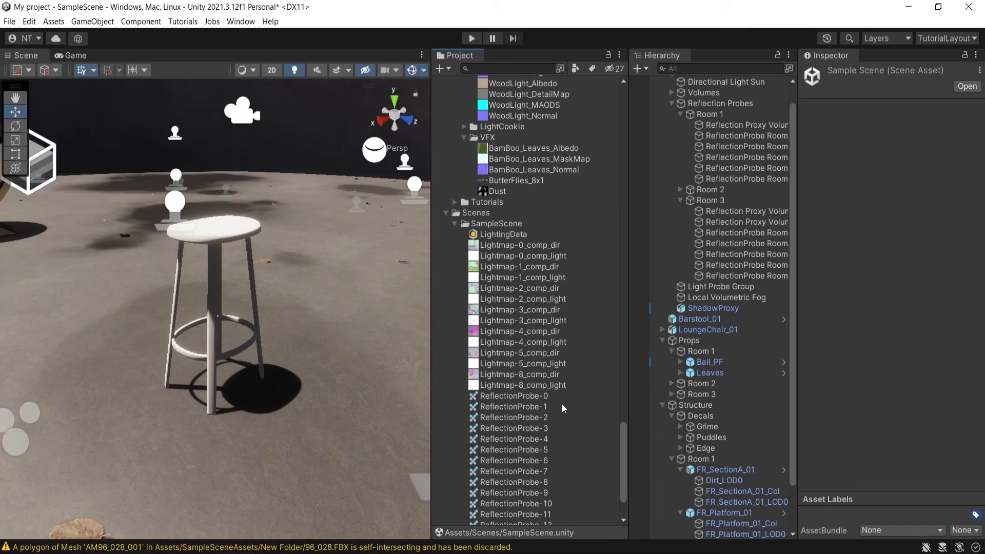
pyautogui.scroll(-3, 562, 404)
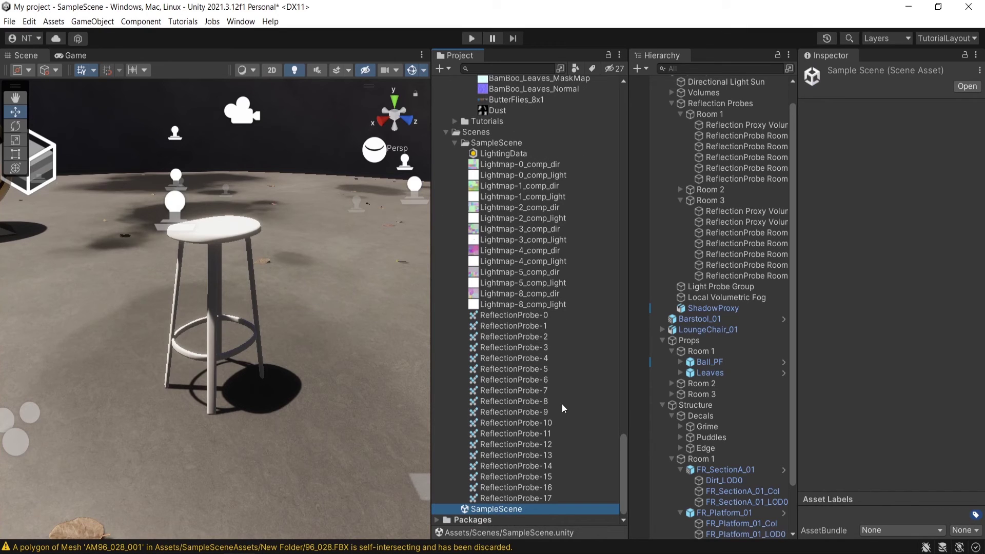
pyautogui.scroll(10, 561, 404)
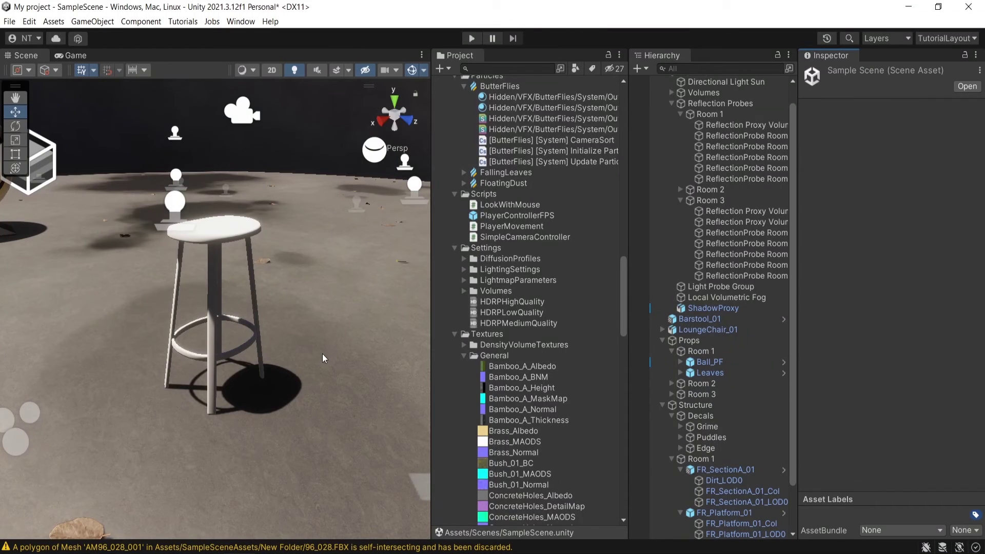
pyautogui.scroll(-6, 503, 303)
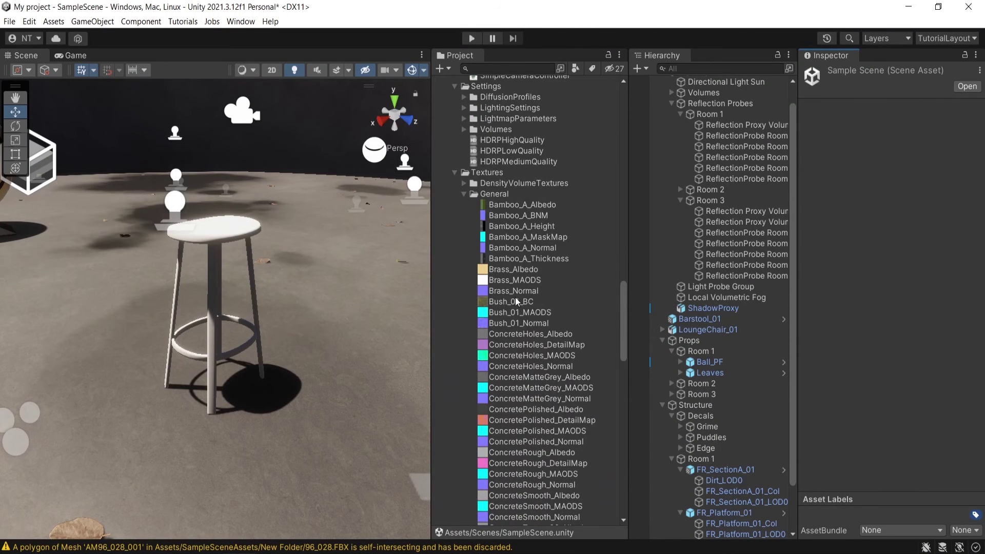
pyautogui.scroll(15, 515, 297)
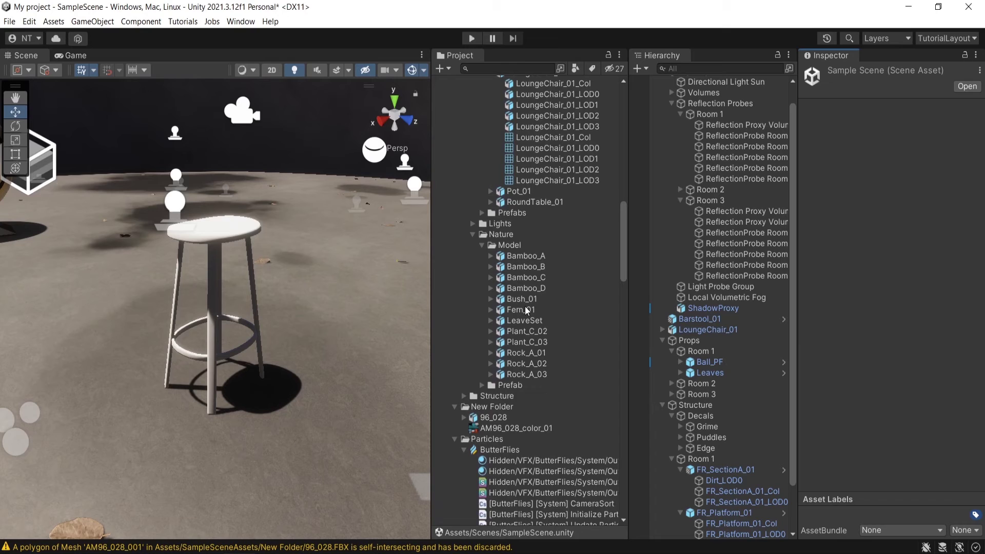
pyautogui.scroll(9, 525, 308)
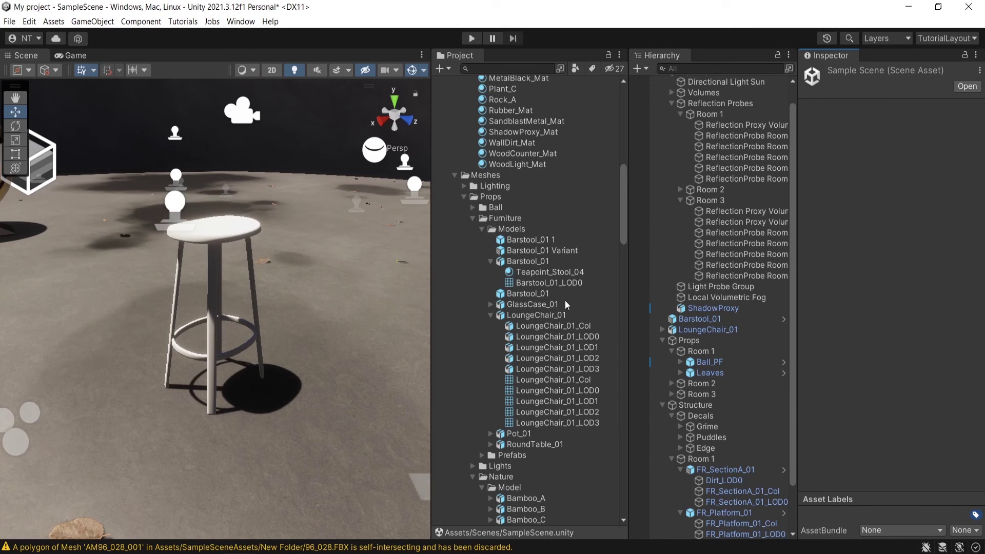
pyautogui.click(491, 315)
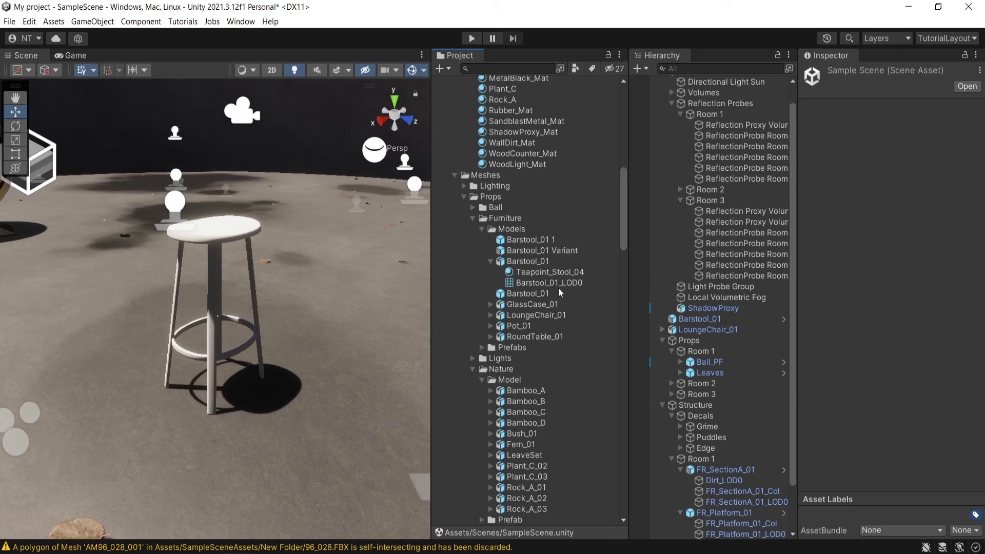